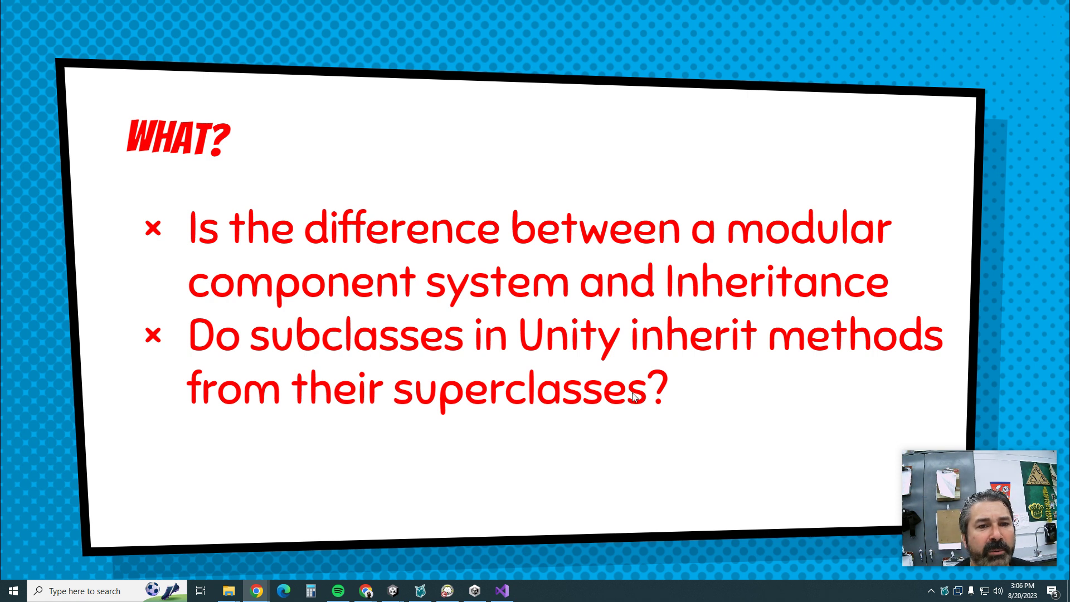
# - Advance to the Modular Component System vs Inheritance slide, then show HelloWorld.cs in Visual Studio
pyautogui.press('Right')
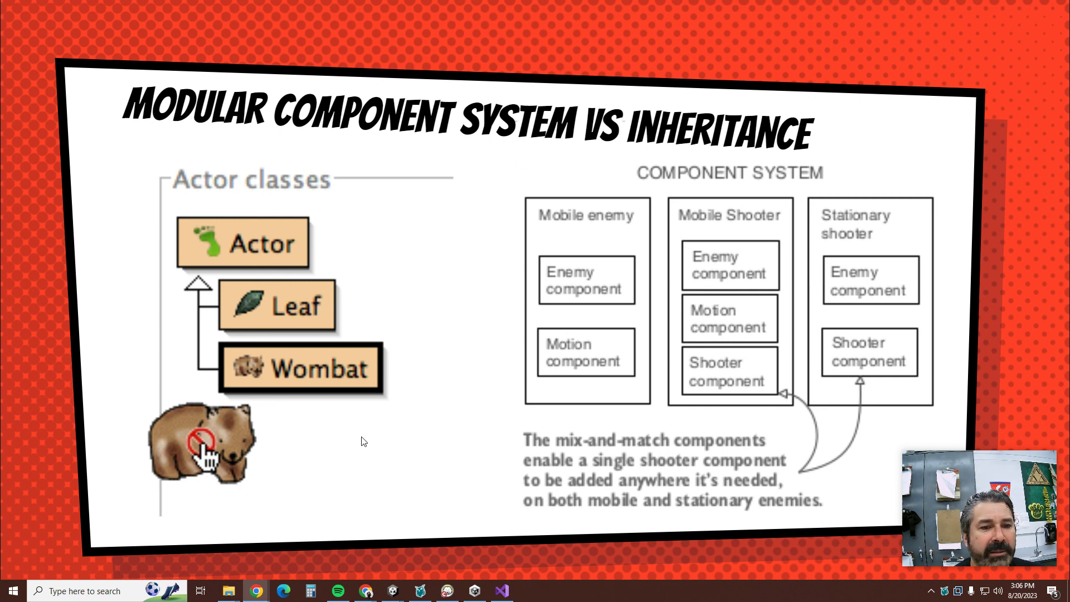
pyautogui.click(502, 592)
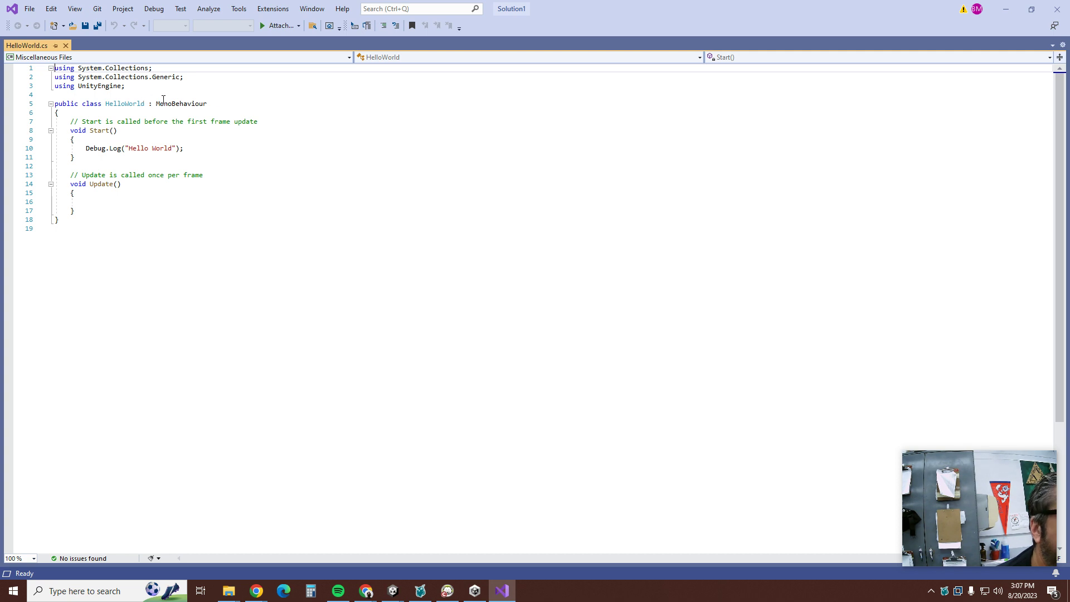
# - Highlight the MonoBehaviour base class and the HelloWorld class declaration line, then return to the slideshow
pyautogui.moveTo(155, 104); pyautogui.dragTo(204, 103)
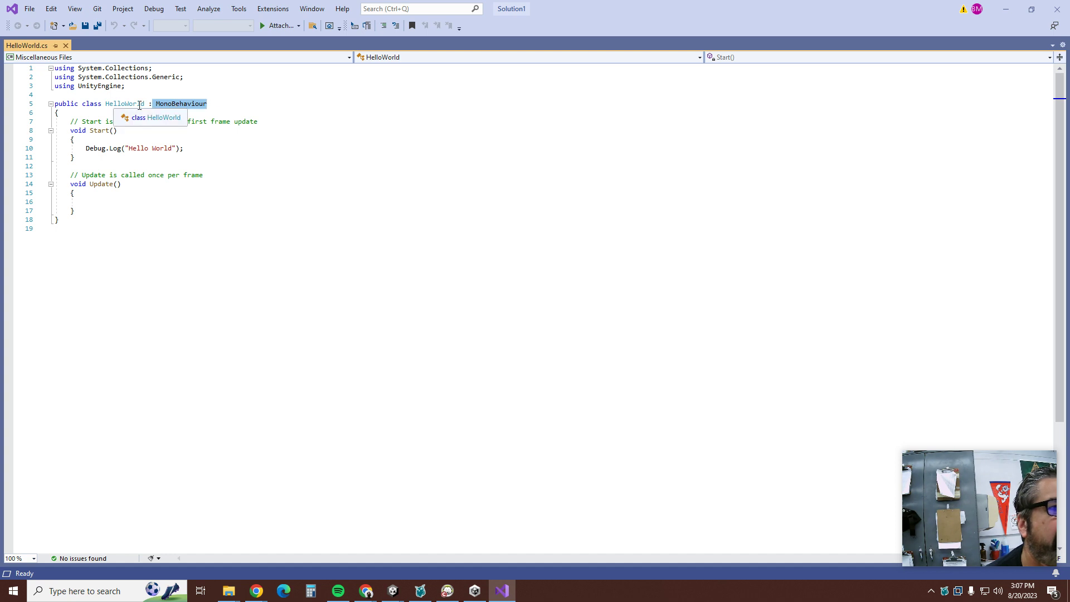
pyautogui.moveTo(58, 105); pyautogui.dragTo(220, 112)
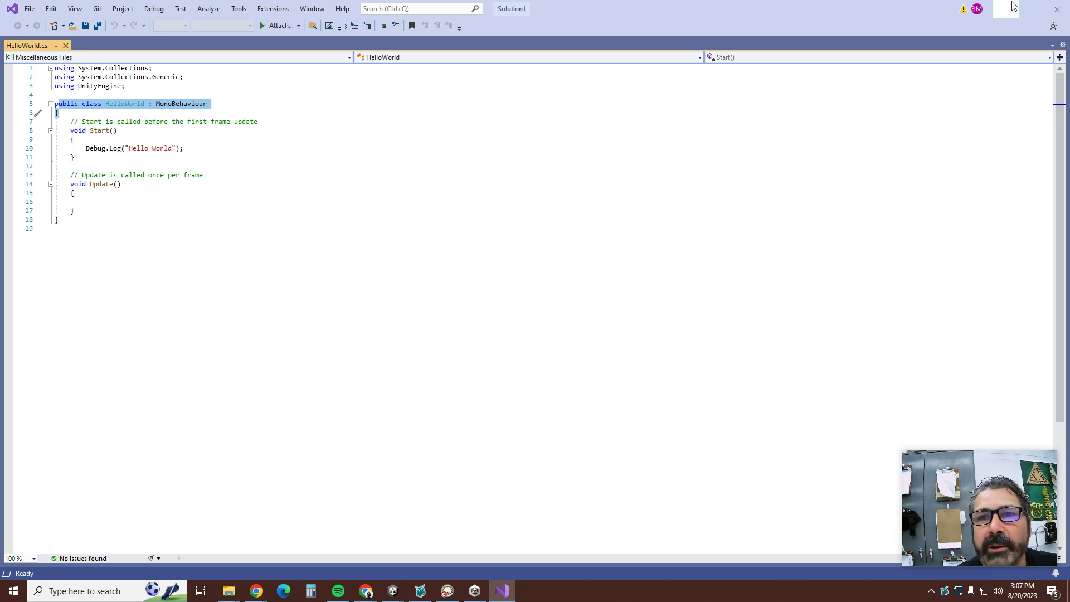
pyautogui.hotkey('alt', 'Tab')
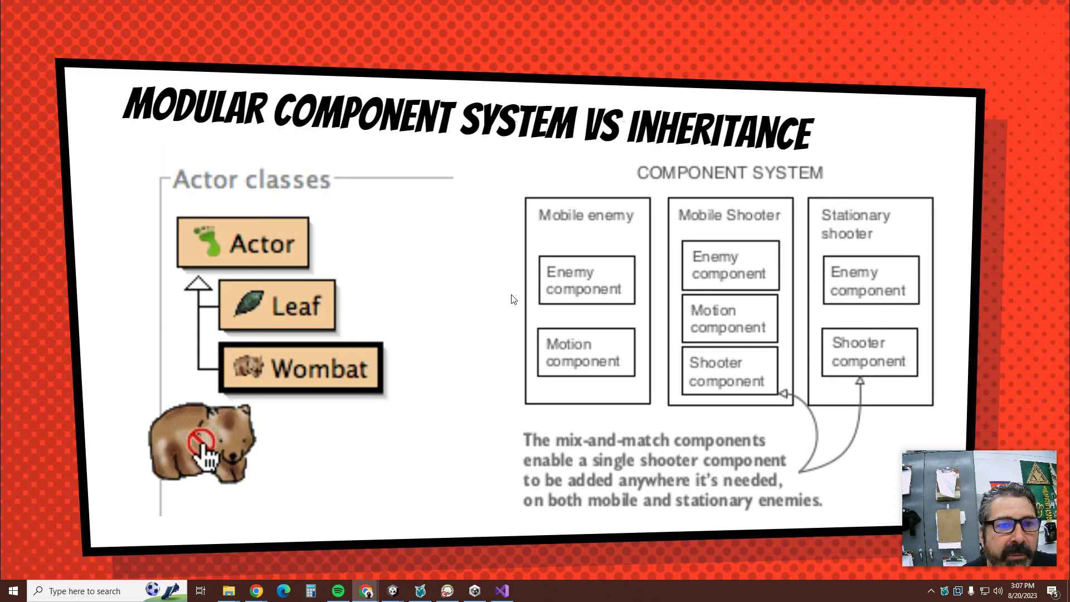
# - Go to the Games Made in Unity slide and open its 'games made with unity' search link
pyautogui.press('Left')
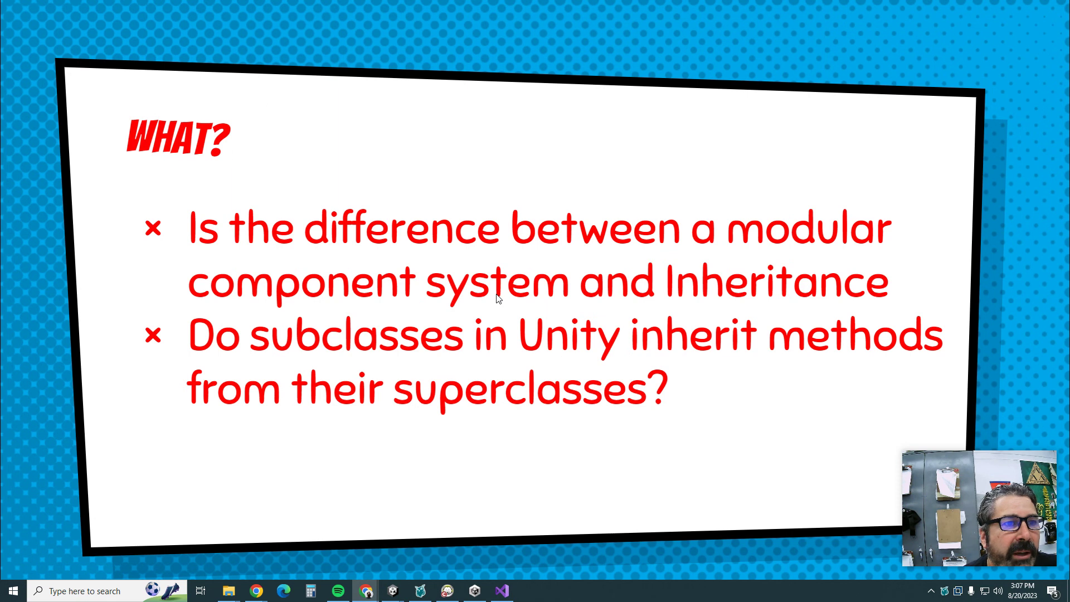
pyautogui.press('Left')
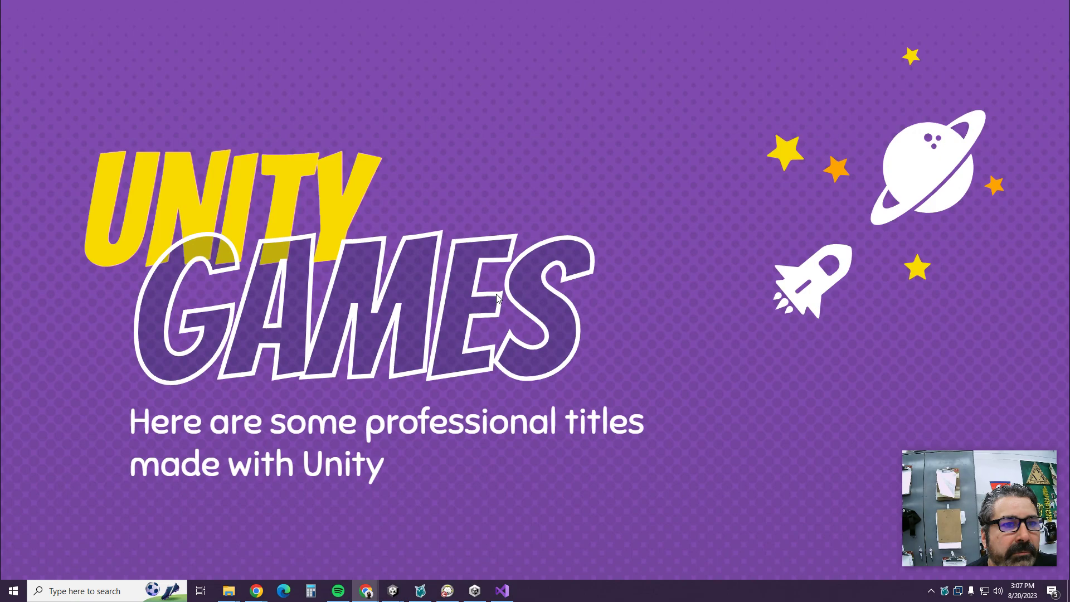
pyautogui.press('Left')
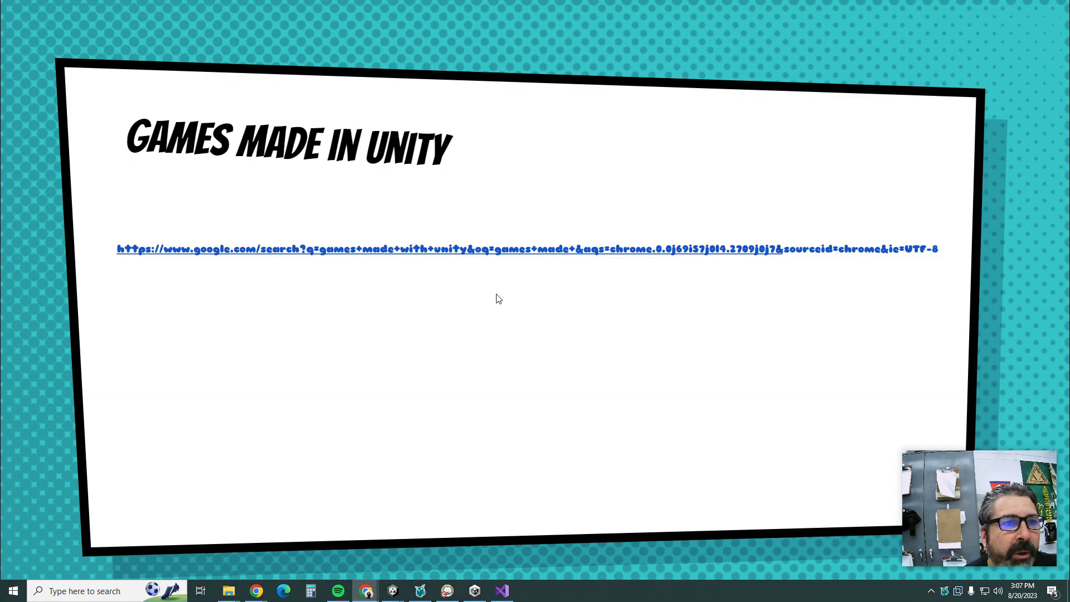
pyautogui.click(374, 253)
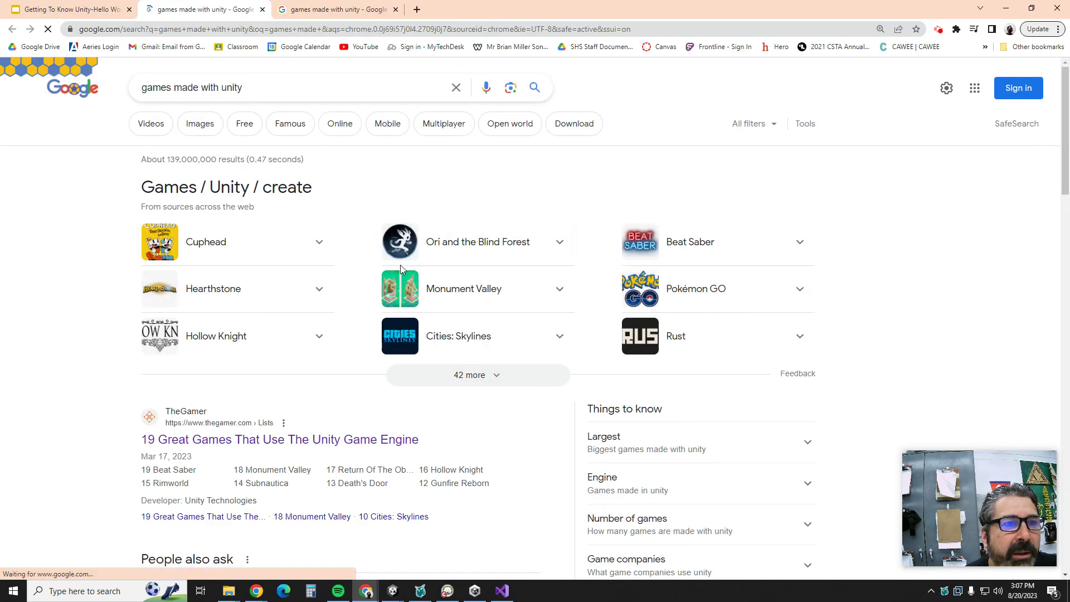
# - Expand the Unity games list with '42 more', scroll through it, then return to the slideshow's next slide
pyautogui.click(446, 383)
pyautogui.scroll(-15, 308, 284)
pyautogui.scroll(15, 304, 297)
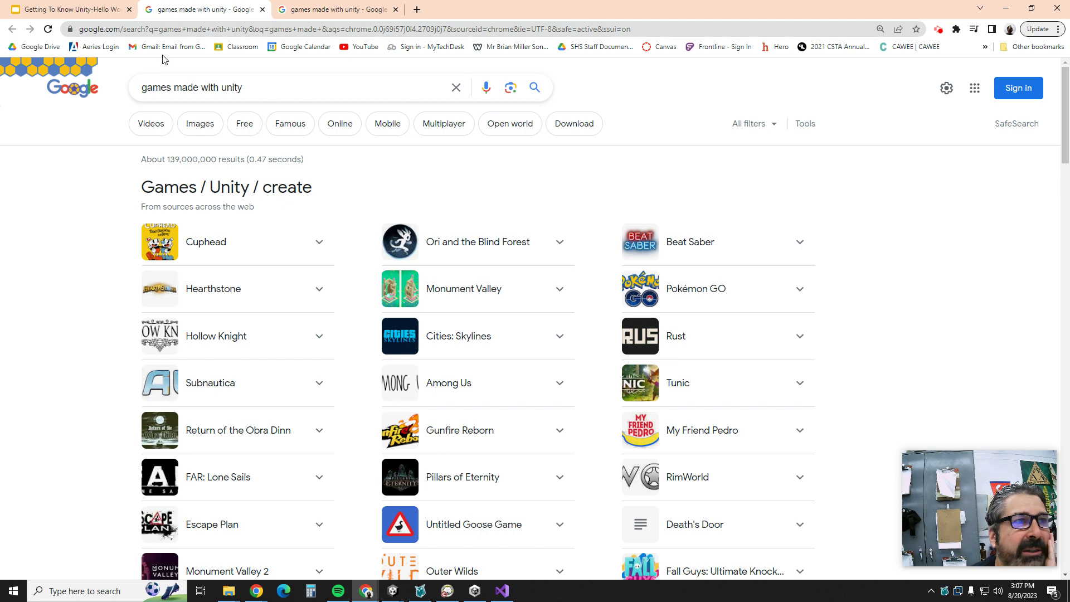
pyautogui.click(106, 11)
pyautogui.press('Right')
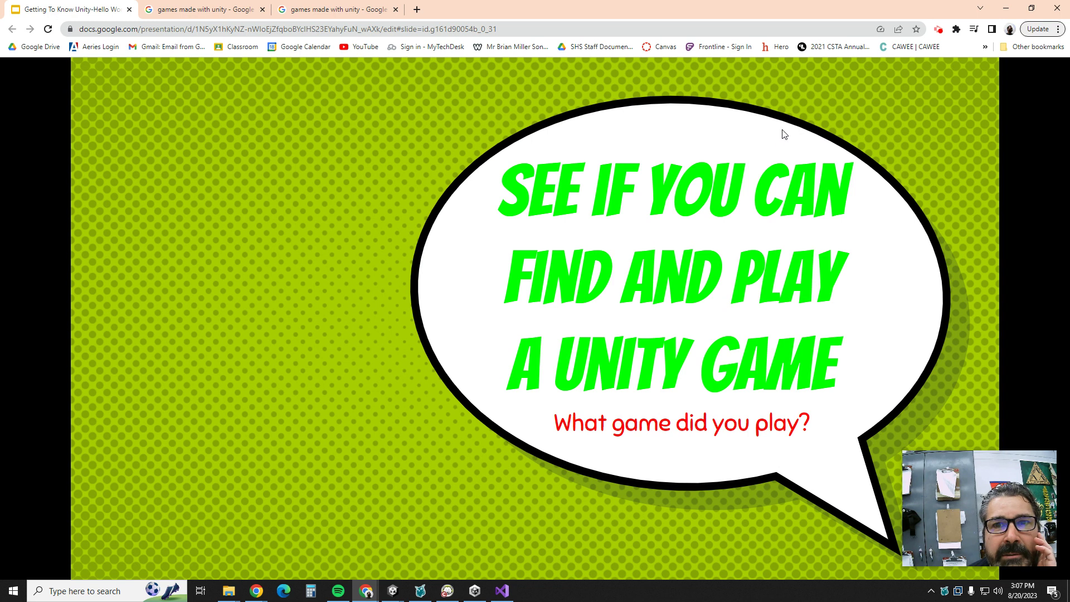
# - Restart the slideshow from the current slide and advance past Unity Interface to slide 29, 'Open the Sample Project'
pyautogui.press('Escape')
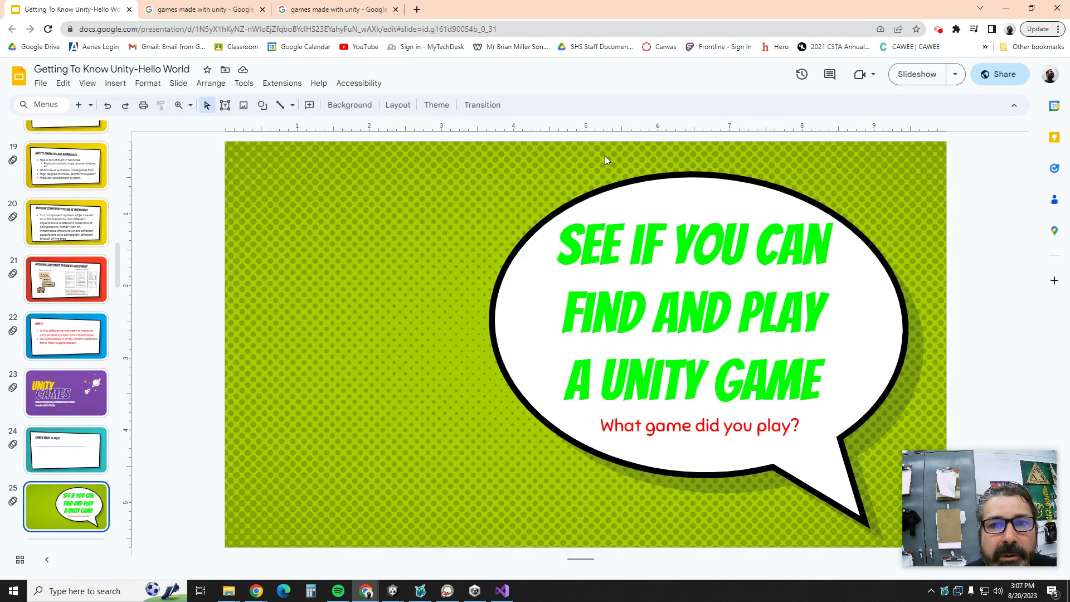
pyautogui.click(949, 74)
pyautogui.click(923, 78)
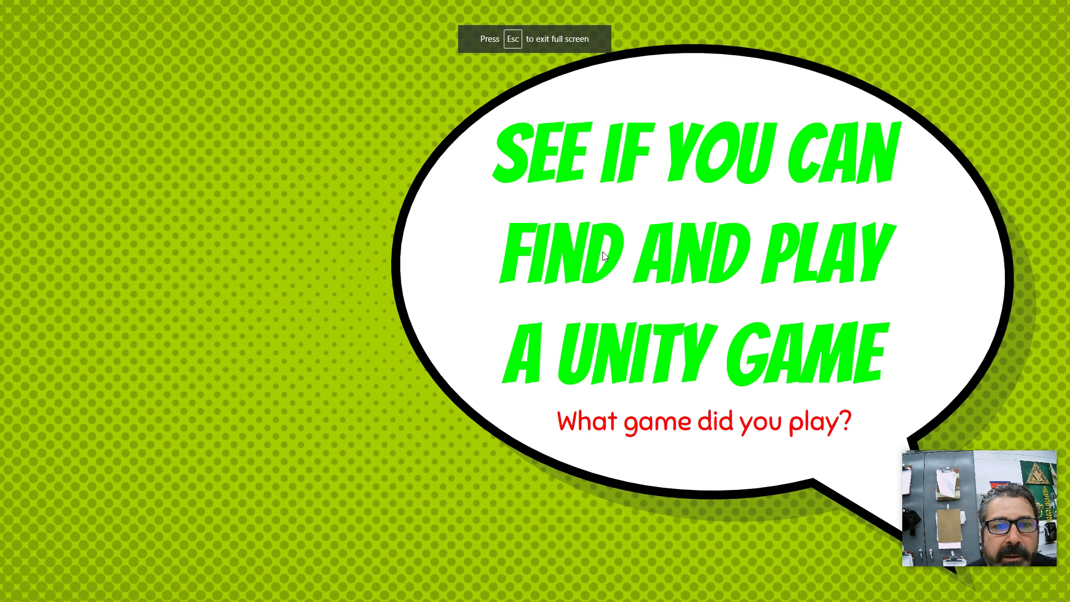
pyautogui.press('Right')
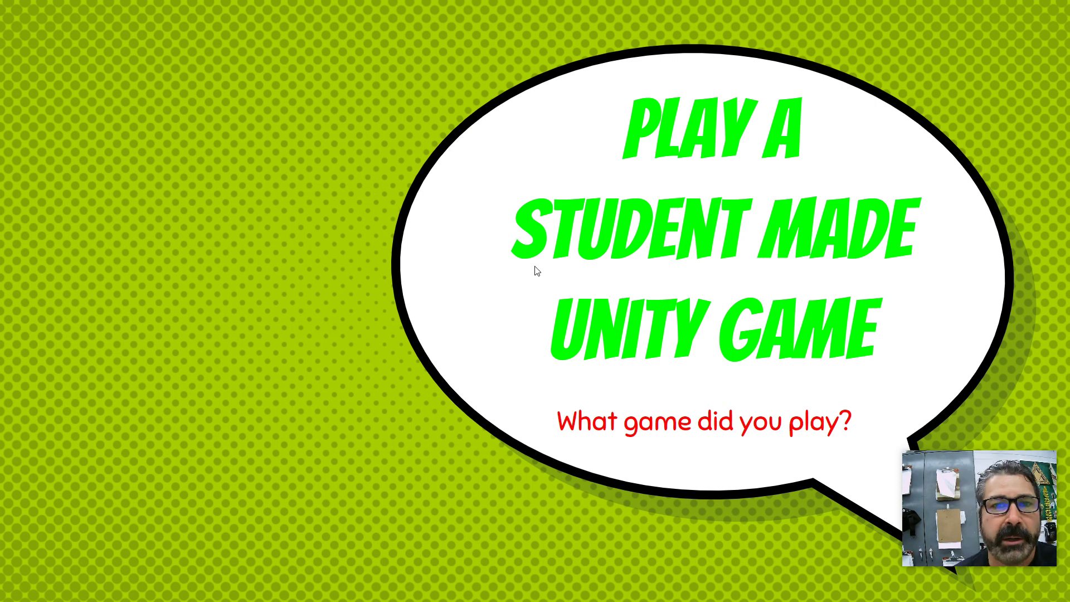
pyautogui.press('Right')
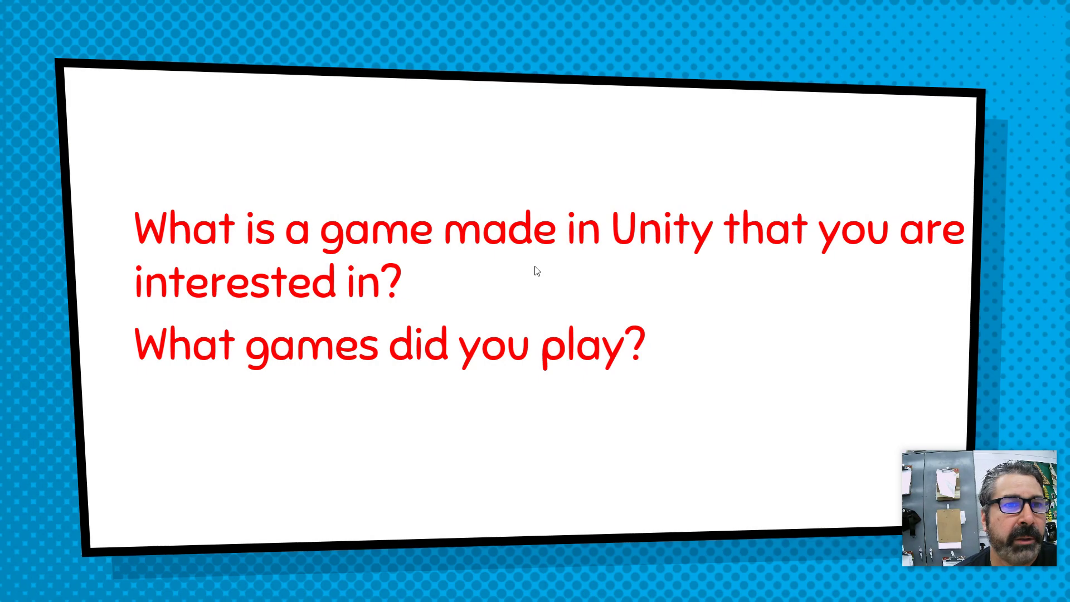
pyautogui.press('Right')
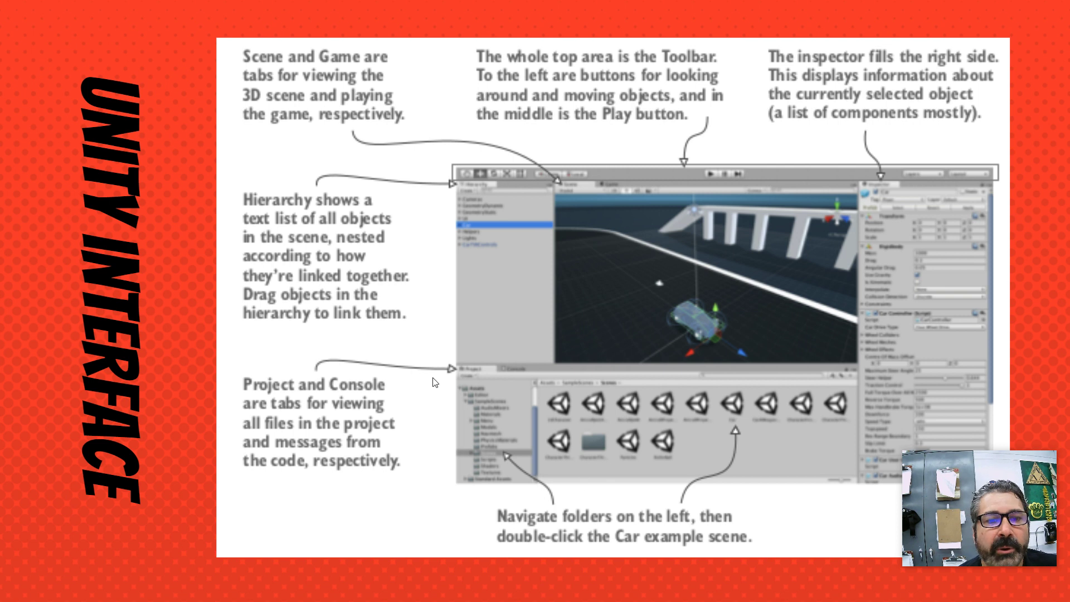
pyautogui.click(344, 431)
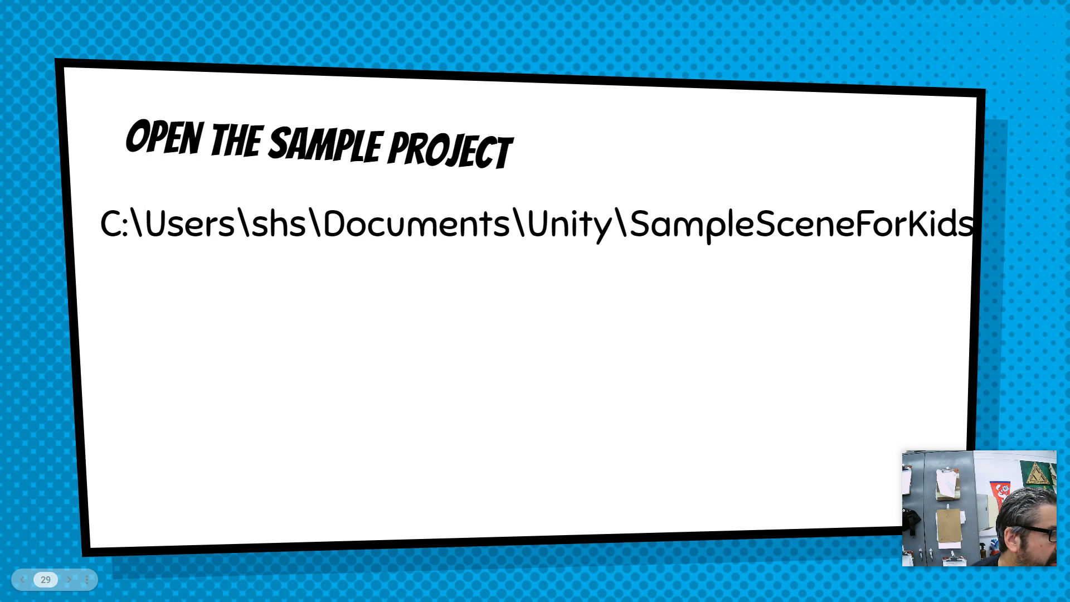
# - In Unity Hub, browse for an existing project in the Documents > UnityProjects folder
pyautogui.hotkey('alt', 'Tab')
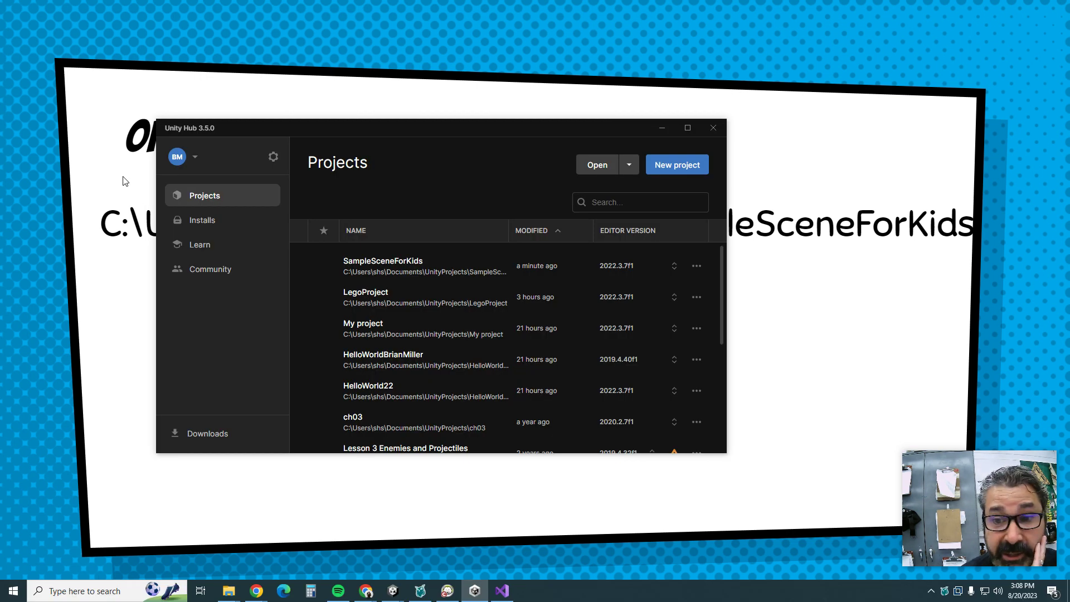
pyautogui.click(597, 176)
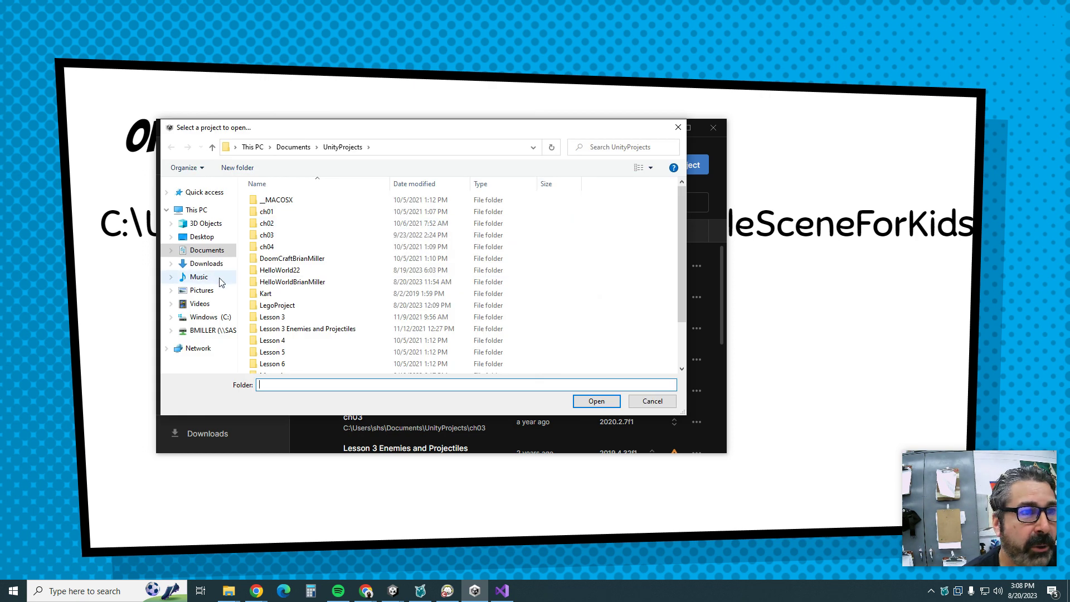
pyautogui.click(207, 251)
pyautogui.scroll(-3, 284, 295)
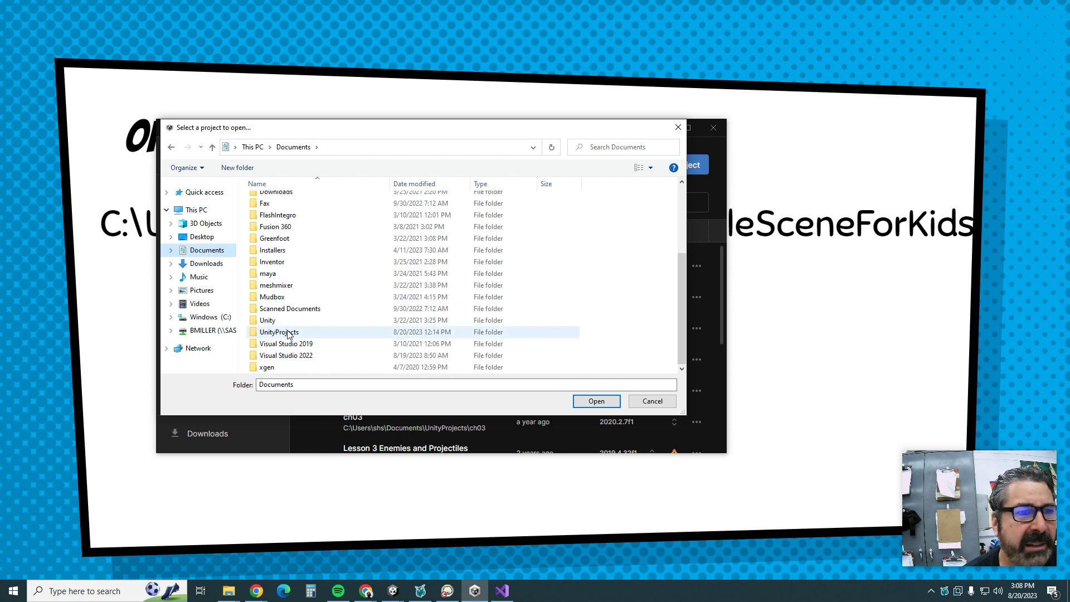
pyautogui.doubleClick(291, 333)
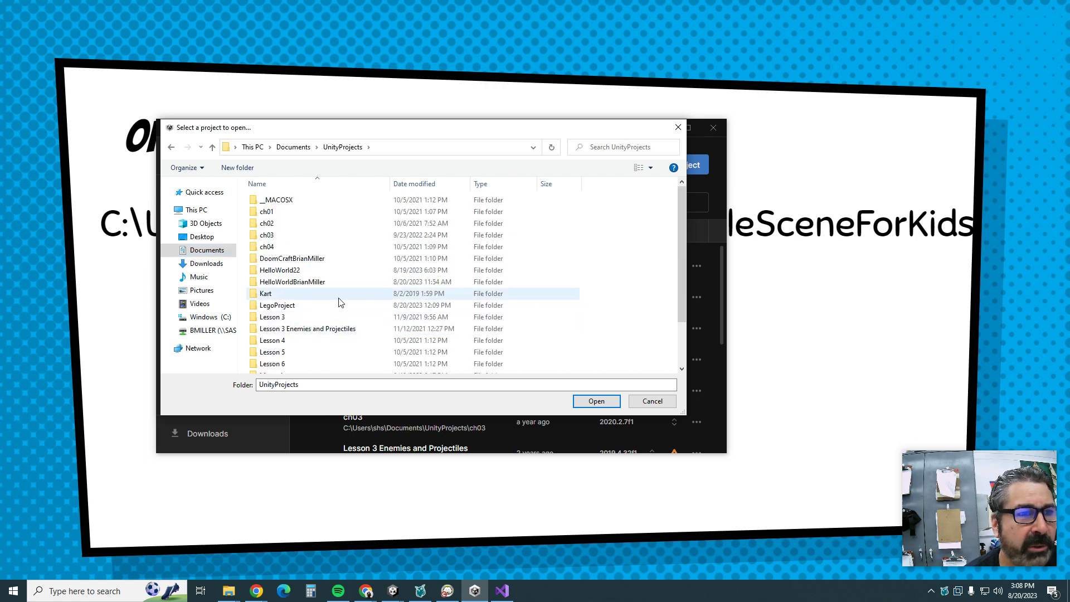
# - Open the SampleSceneForKids project, dismiss the already-open notice, and bring its editor window forward
pyautogui.scroll(-2, 309, 315)
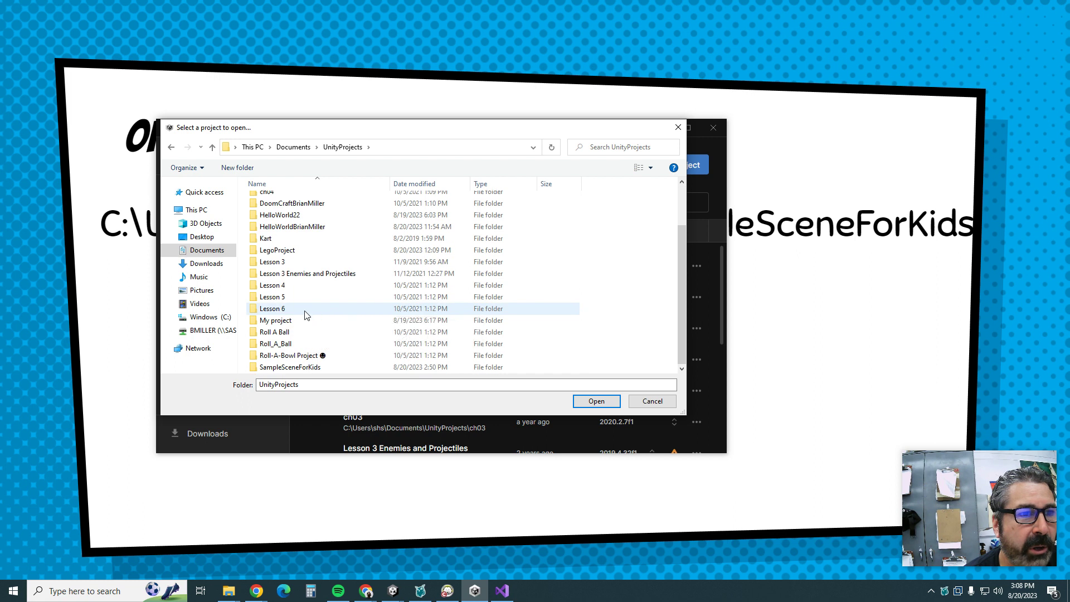
pyautogui.click(295, 367)
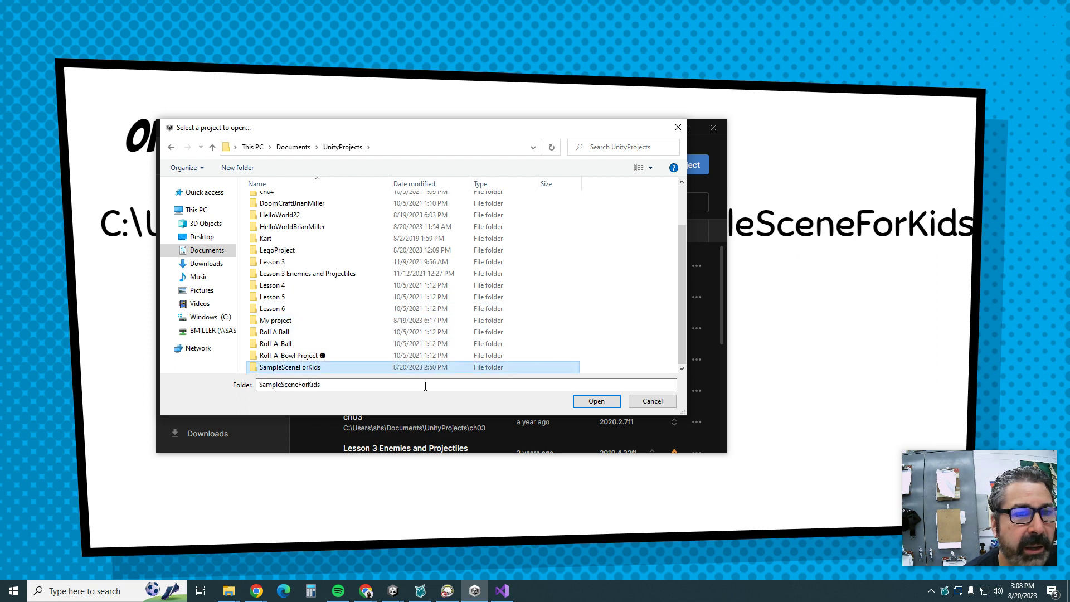
pyautogui.click(594, 407)
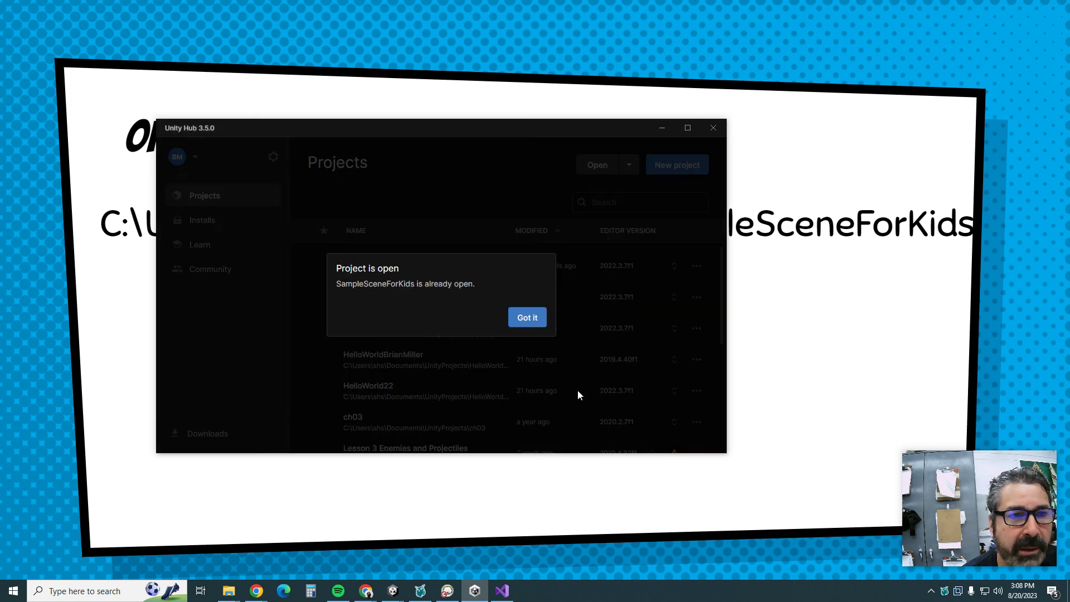
pyautogui.click(532, 327)
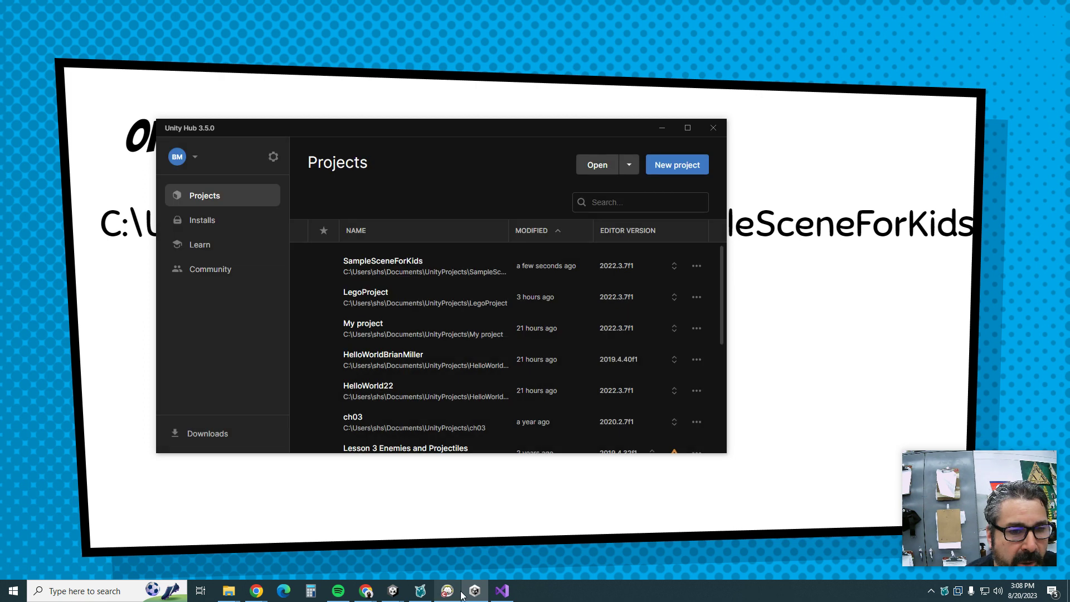
pyautogui.moveTo(392, 590)
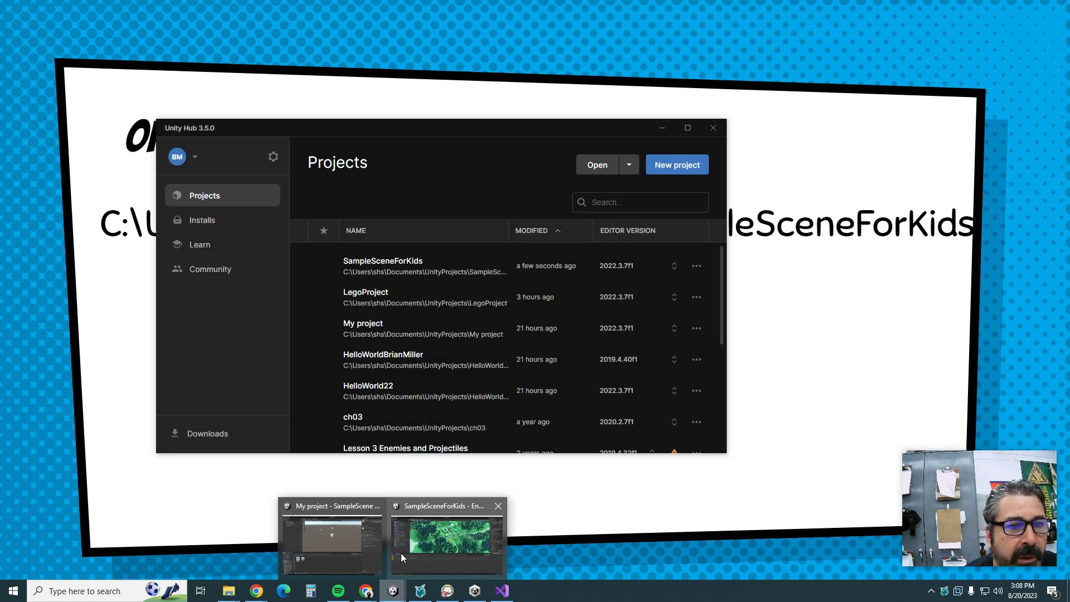
pyautogui.click(396, 550)
# - Zoom in and out on the forest scene, pan around the clearing, and orbit to a top-down view
pyautogui.scroll(-5, 484, 213)
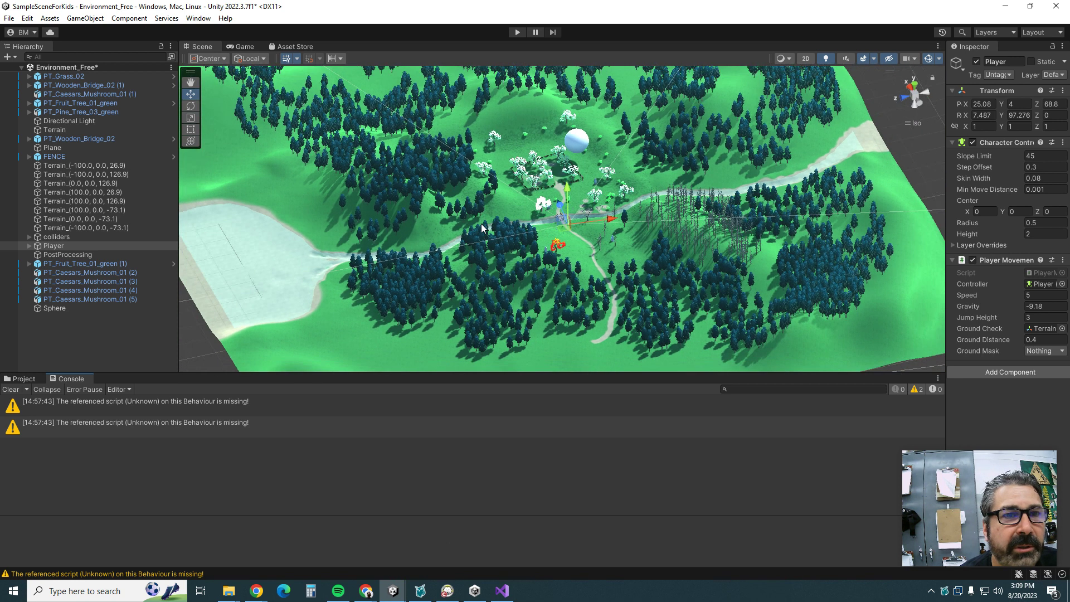
pyautogui.scroll(-2, 483, 227)
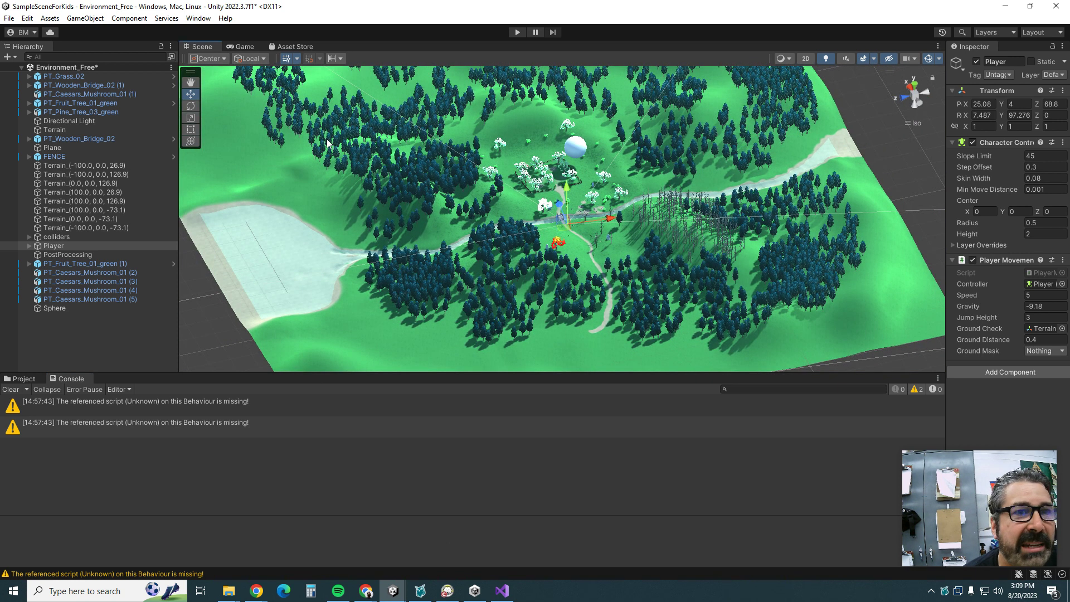
pyautogui.scroll(6, 463, 212)
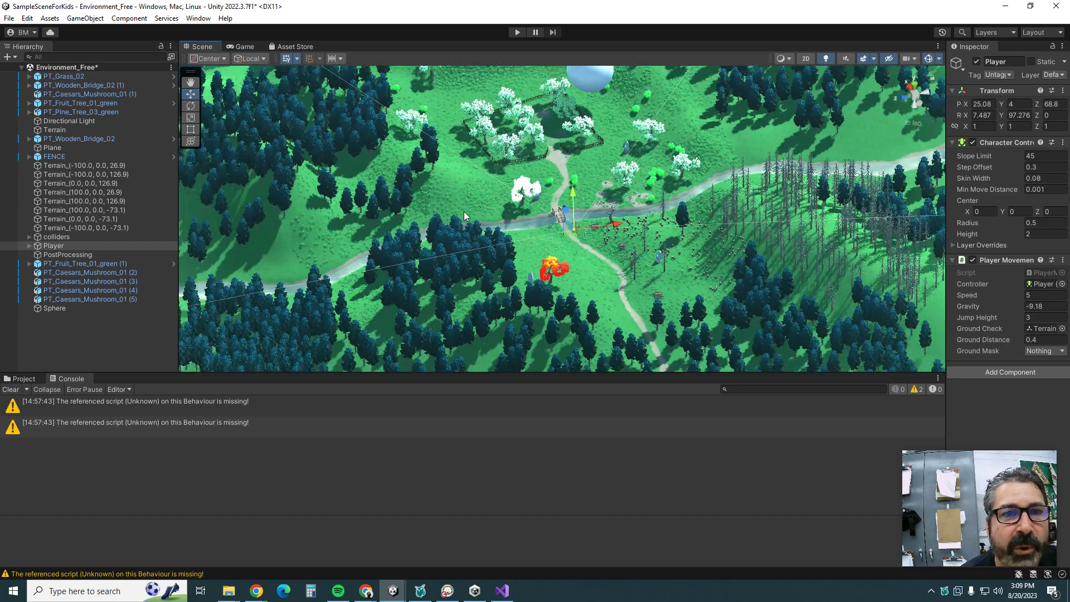
pyautogui.scroll(-5, 463, 211)
pyautogui.scroll(4, 464, 212)
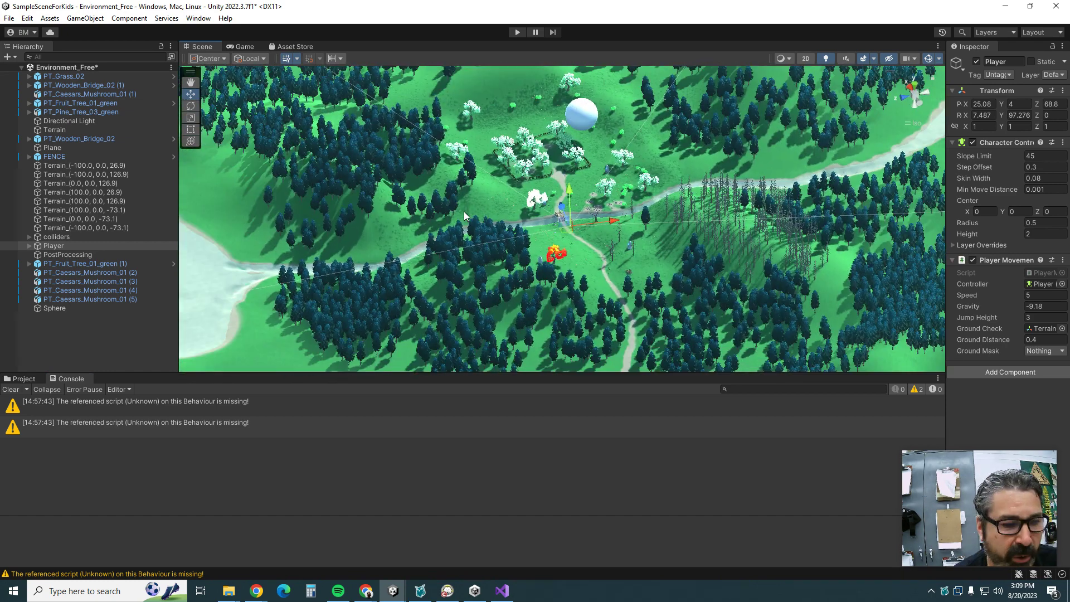
pyautogui.moveTo(522, 177); pyautogui.dragTo(398, 224, button='middle')
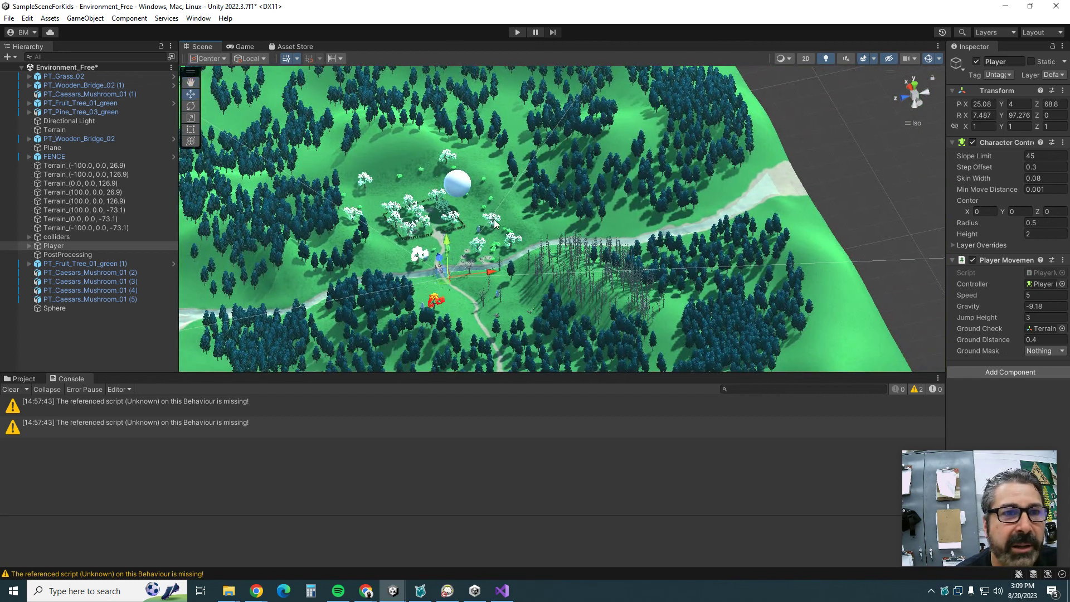
pyautogui.keyDown('alt'); pyautogui.moveTo(399, 223); pyautogui.dragTo(471, 189); pyautogui.keyUp('alt')
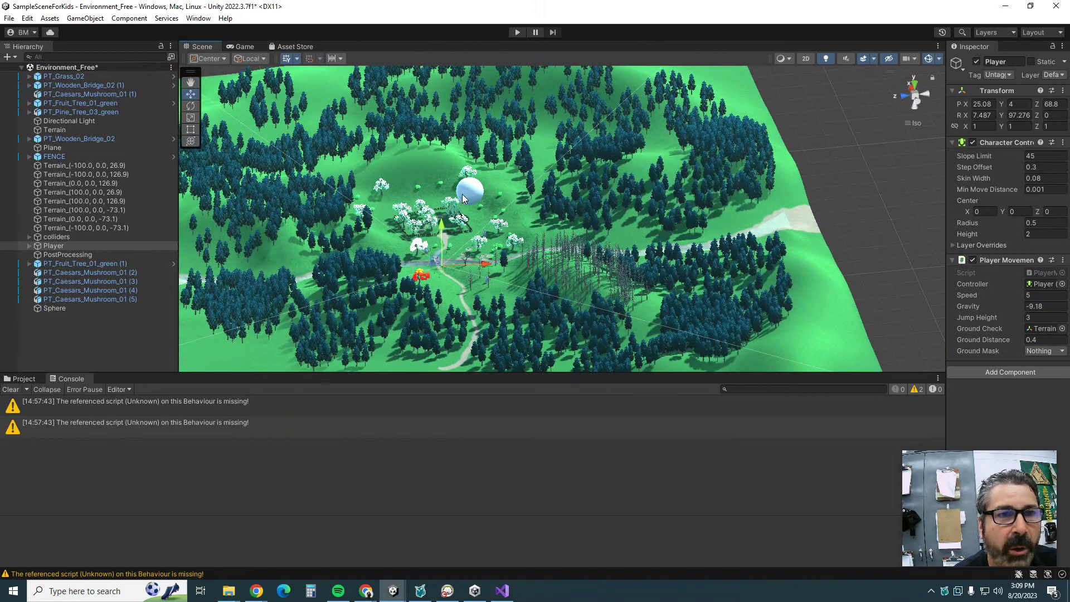
# - Zoom in on the clearing, then view the scene through the game camera in the Game view
pyautogui.scroll(4, 484, 200)
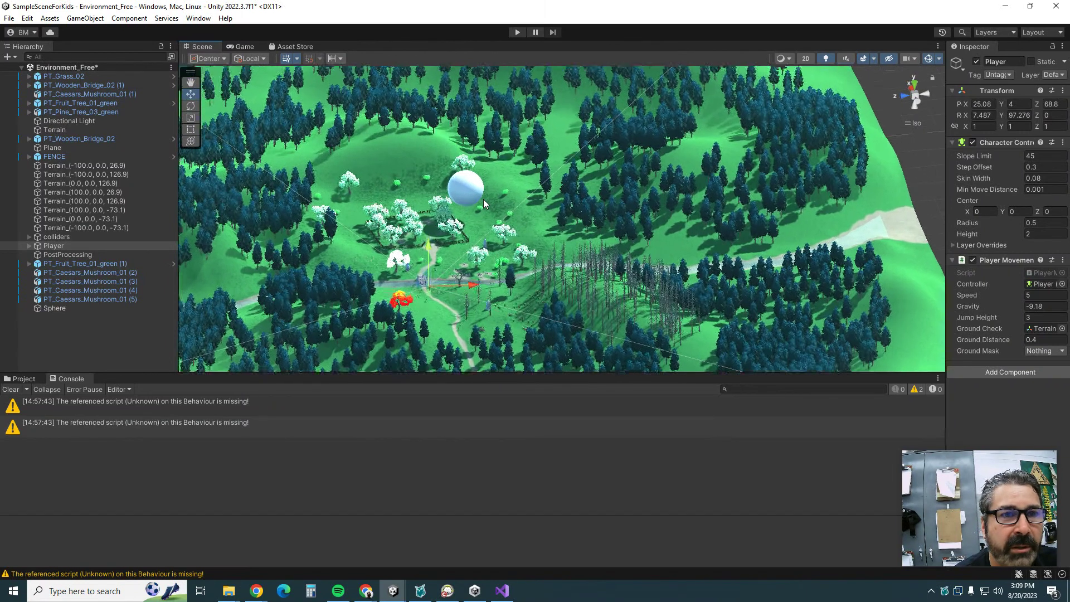
pyautogui.keyDown('alt'); pyautogui.moveTo(484, 206); pyautogui.dragTo(426, 188, button='right'); pyautogui.keyUp('alt')
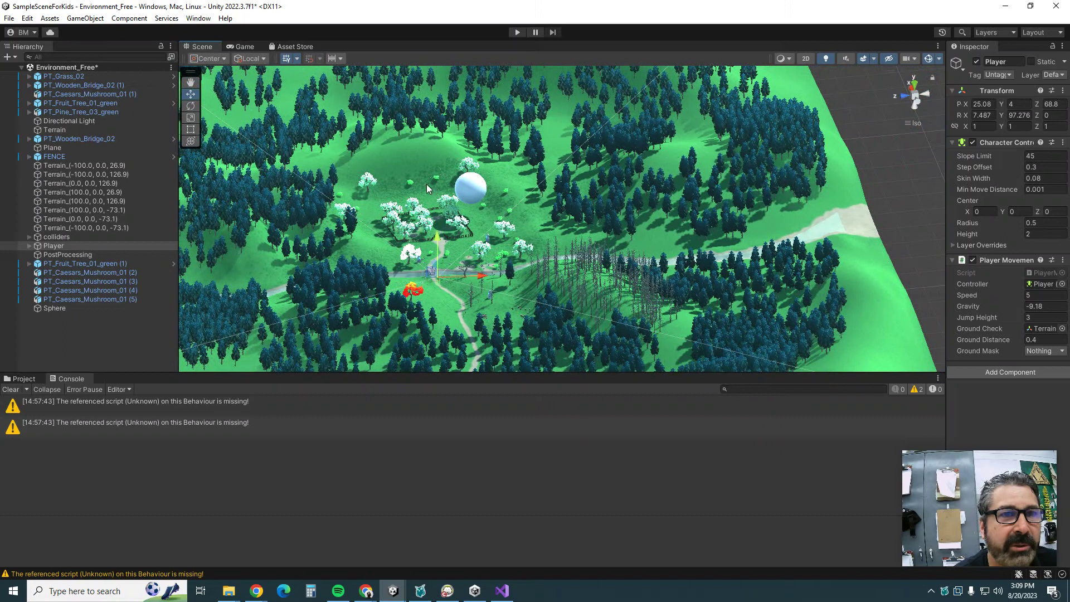
pyautogui.scroll(-2, 427, 182)
pyautogui.scroll(3, 426, 182)
pyautogui.scroll(2, 427, 182)
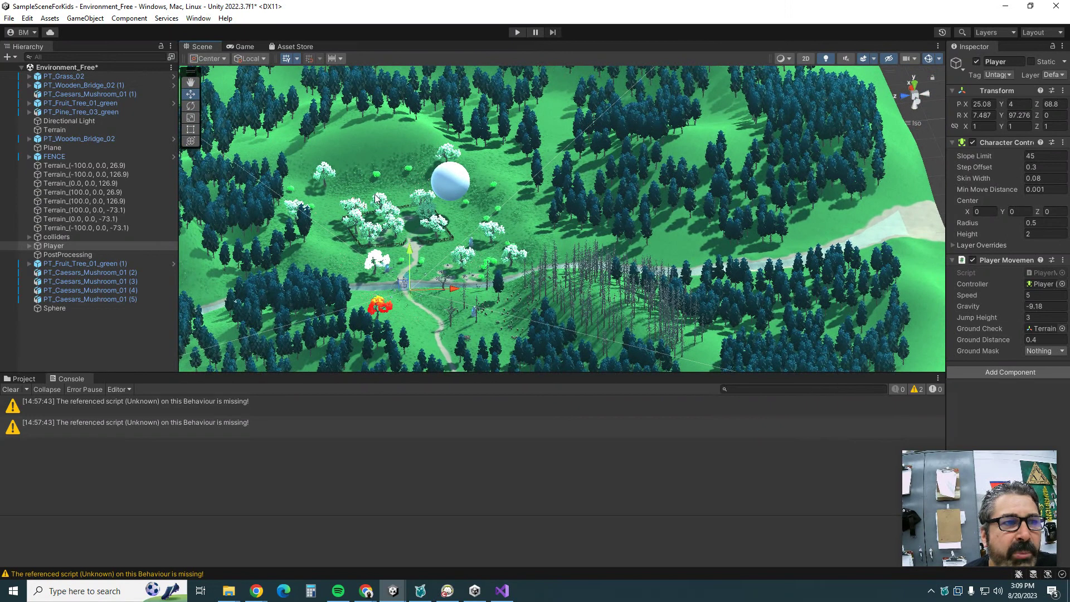
pyautogui.click(229, 46)
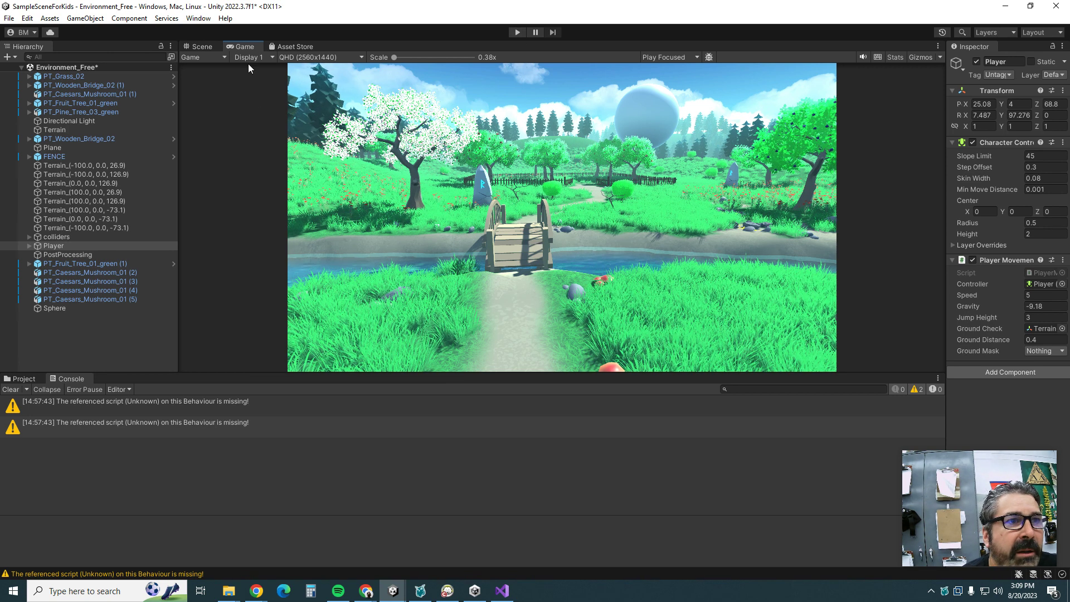
# - Raise the white sphere from Y 12.5 to 13.6 in the Scene view, then select the Rotate and Scale tools
pyautogui.click(202, 47)
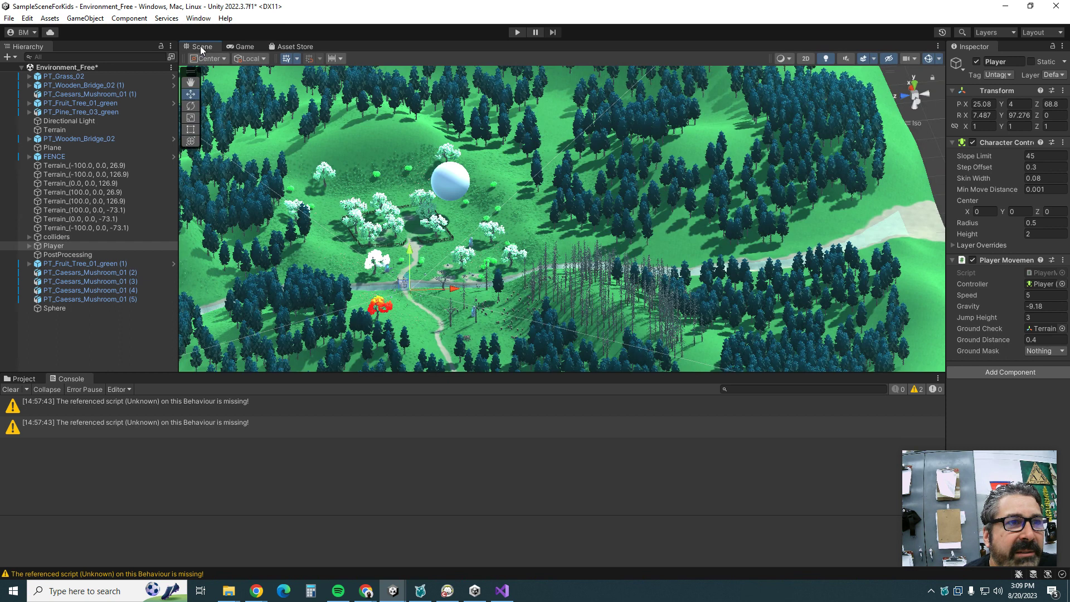
pyautogui.click(452, 181)
pyautogui.moveTo(450, 132); pyautogui.dragTo(407, 180)
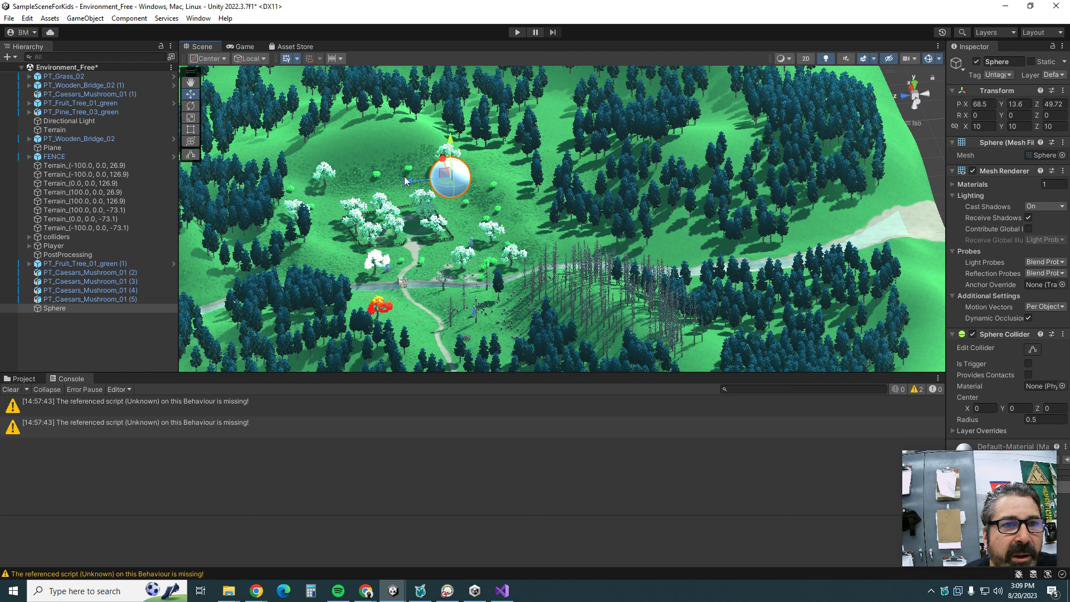
pyautogui.click(194, 107)
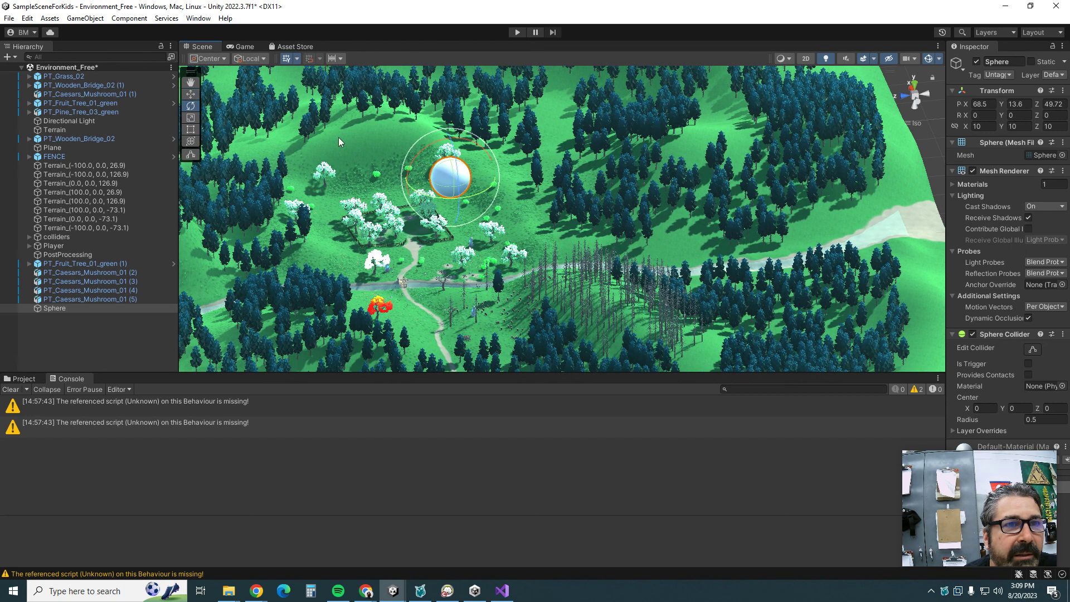
pyautogui.click(190, 117)
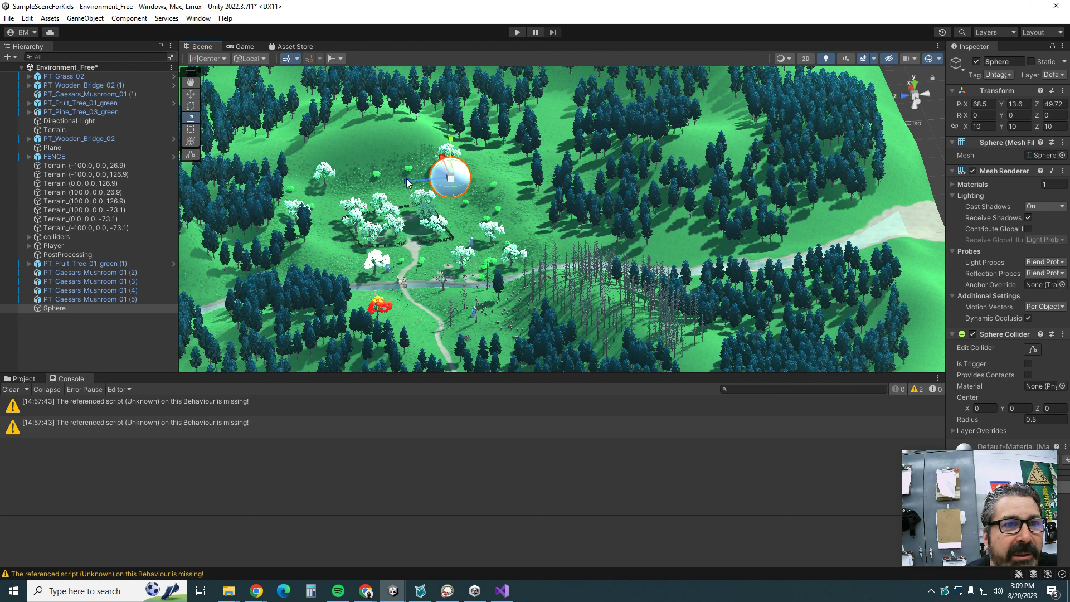
pyautogui.moveTo(408, 181); pyautogui.dragTo(372, 177)
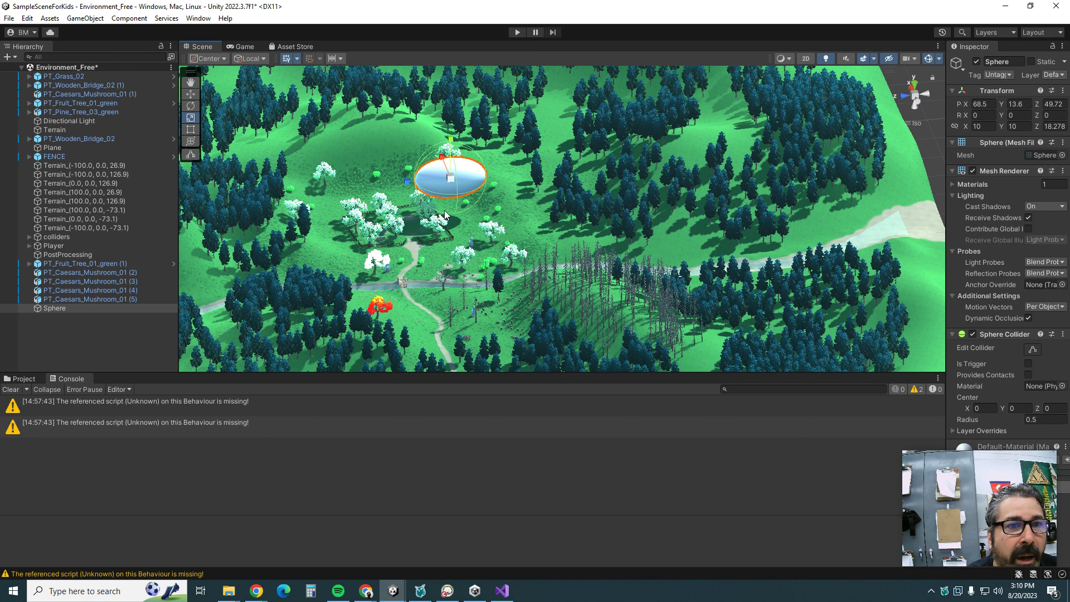
pyautogui.scroll(-3, 406, 284)
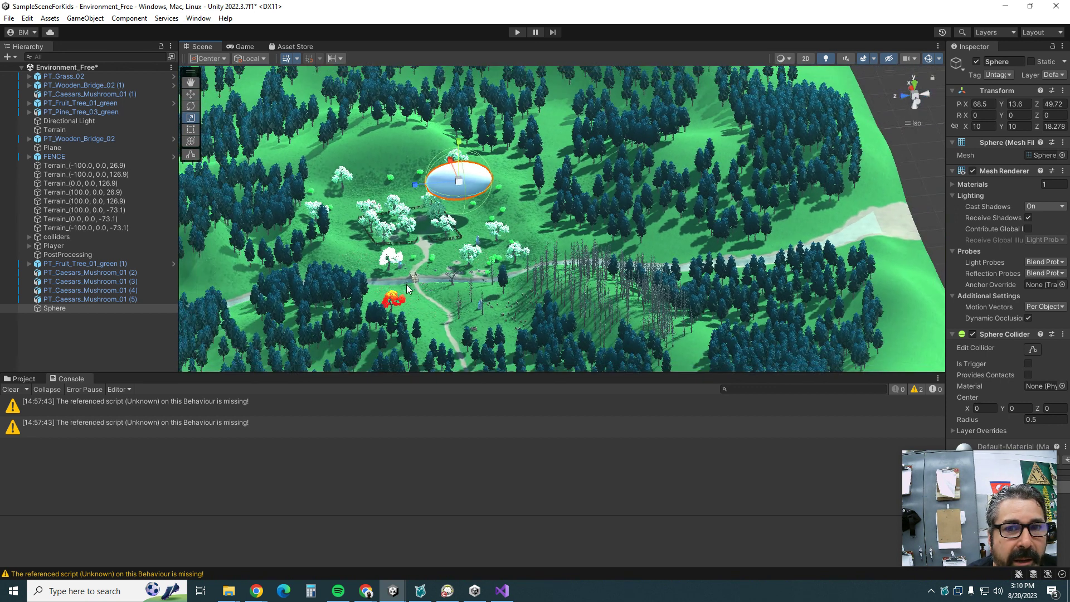
pyautogui.scroll(2, 406, 286)
pyautogui.click(402, 285)
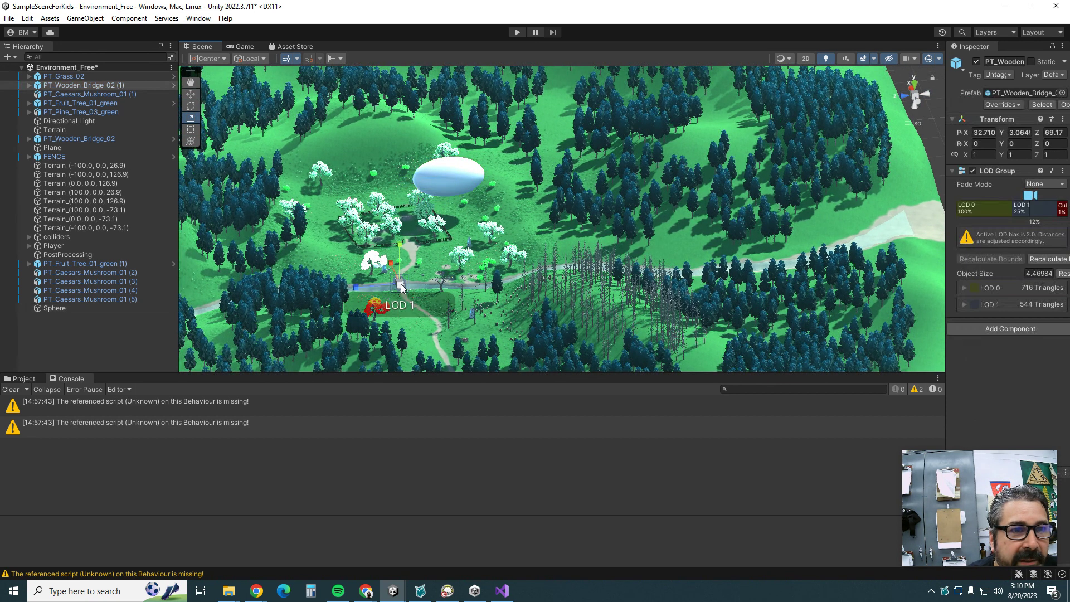
pyautogui.moveTo(403, 249); pyautogui.dragTo(398, 277)
pyautogui.hotkey('ctrl', 'z')
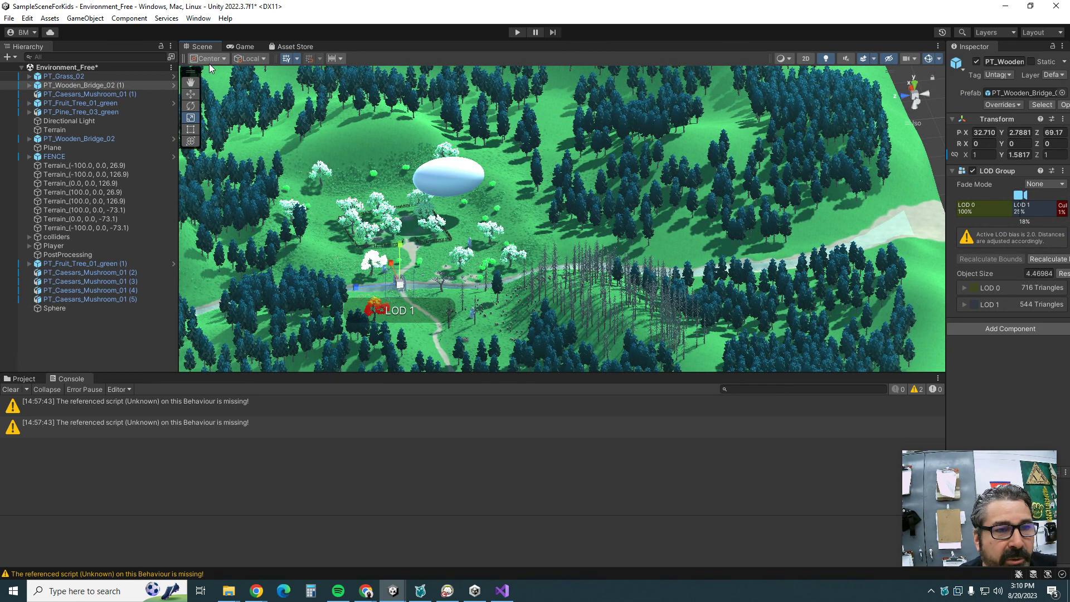
pyautogui.hotkey('ctrl', 'z')
pyautogui.hotkey('ctrl', 'z')
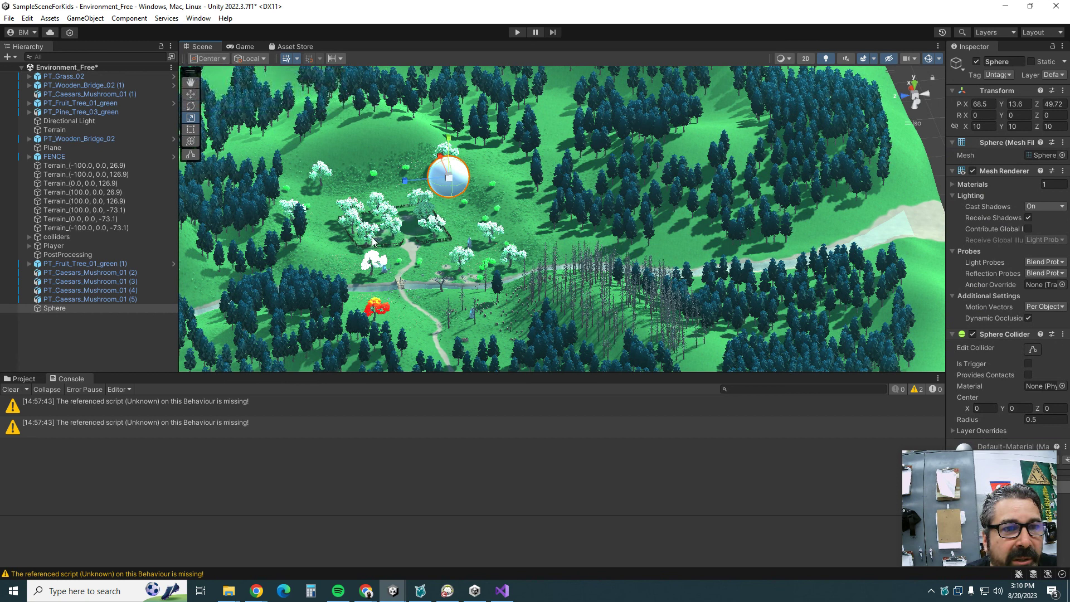
pyautogui.scroll(-10, 411, 281)
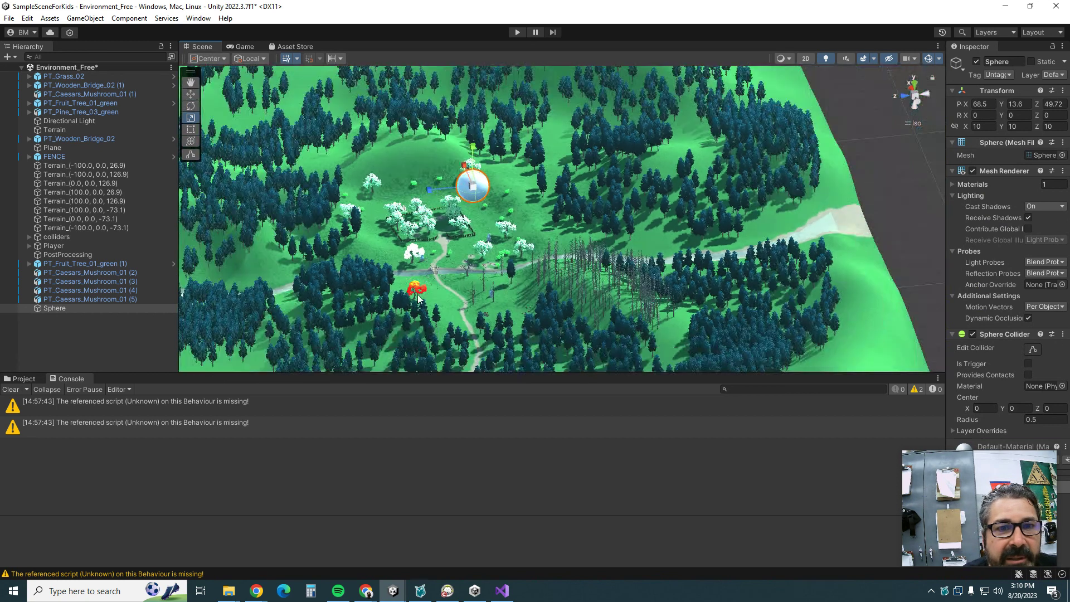
pyautogui.scroll(-3, 418, 291)
# - Scale the water plane's Y from 10 past 15, undo a terrain-tile stretch, and return to the Interface Scene Tab slide
pyautogui.click(251, 272)
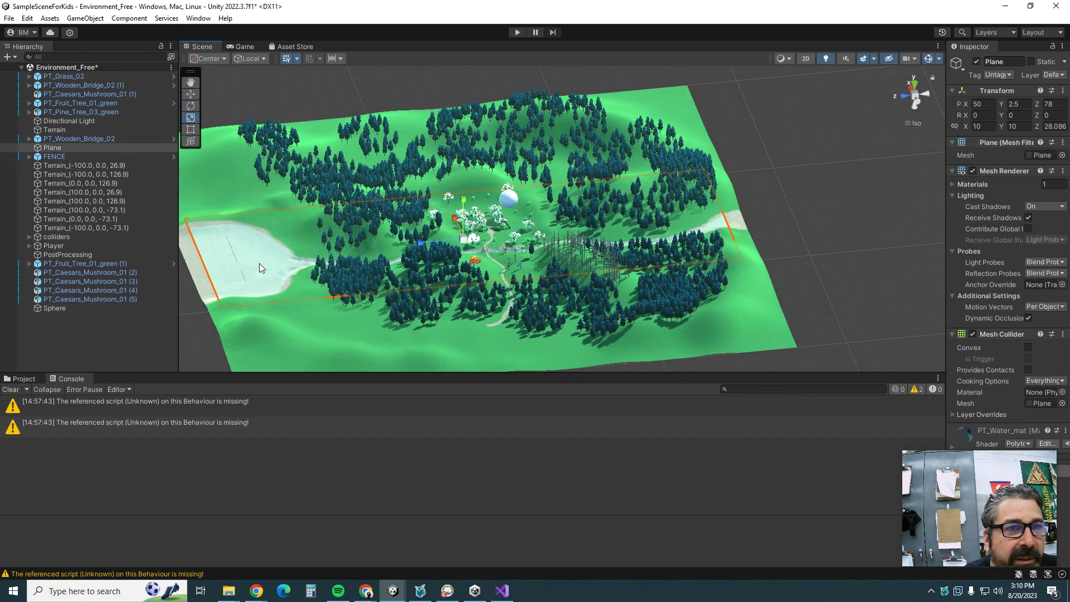
pyautogui.moveTo(463, 200); pyautogui.dragTo(462, 180)
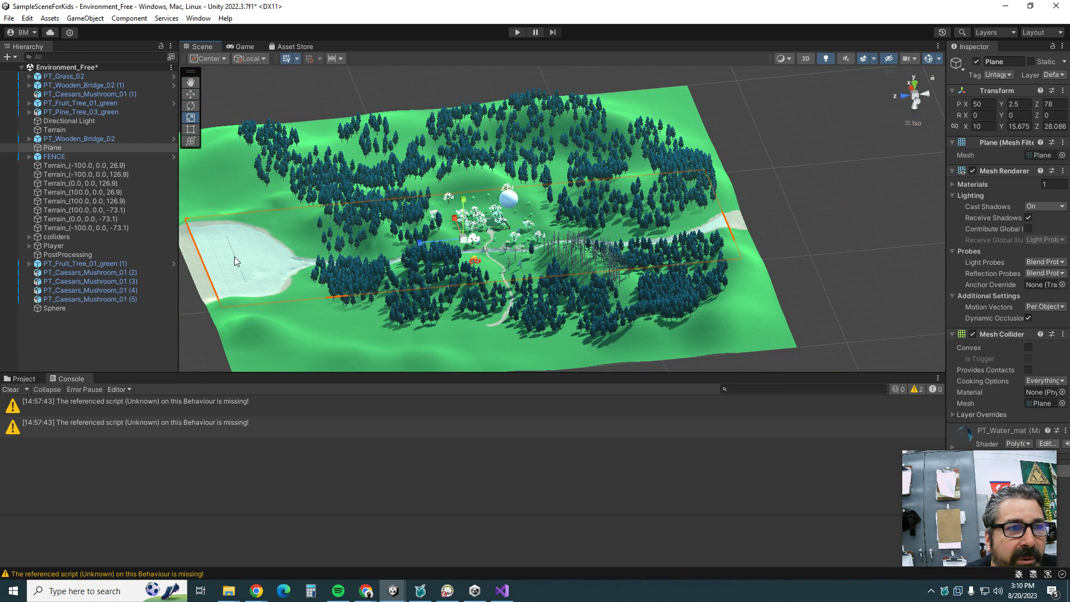
pyautogui.click(232, 282)
pyautogui.moveTo(281, 206)
pyautogui.mouseDown()
pyautogui.moveTo(283, 162)
pyautogui.moveTo(292, 205)
pyautogui.mouseUp()
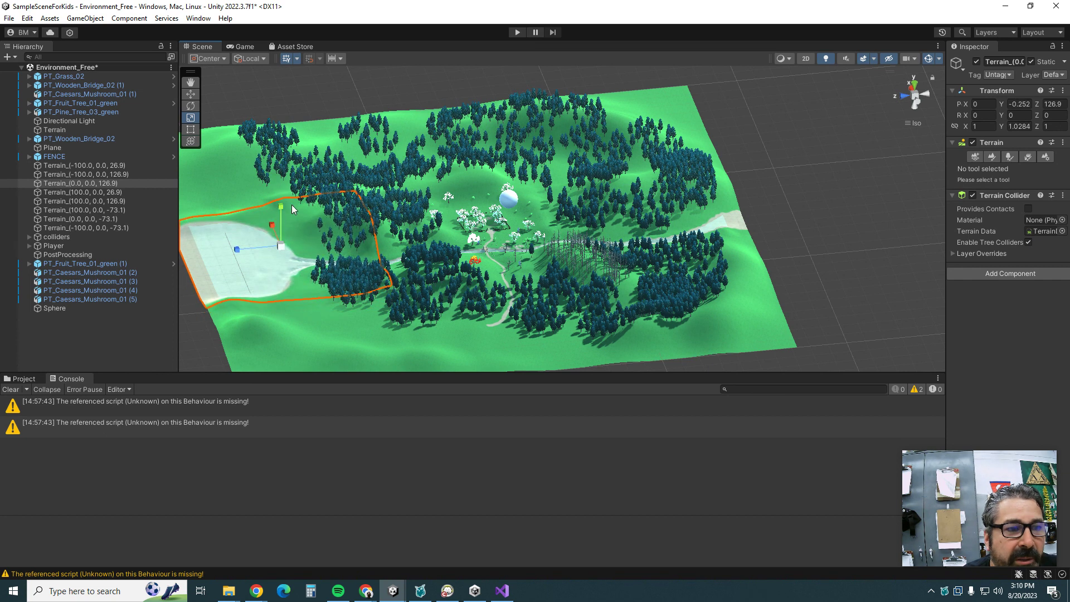
pyautogui.hotkey('ctrl', 'z')
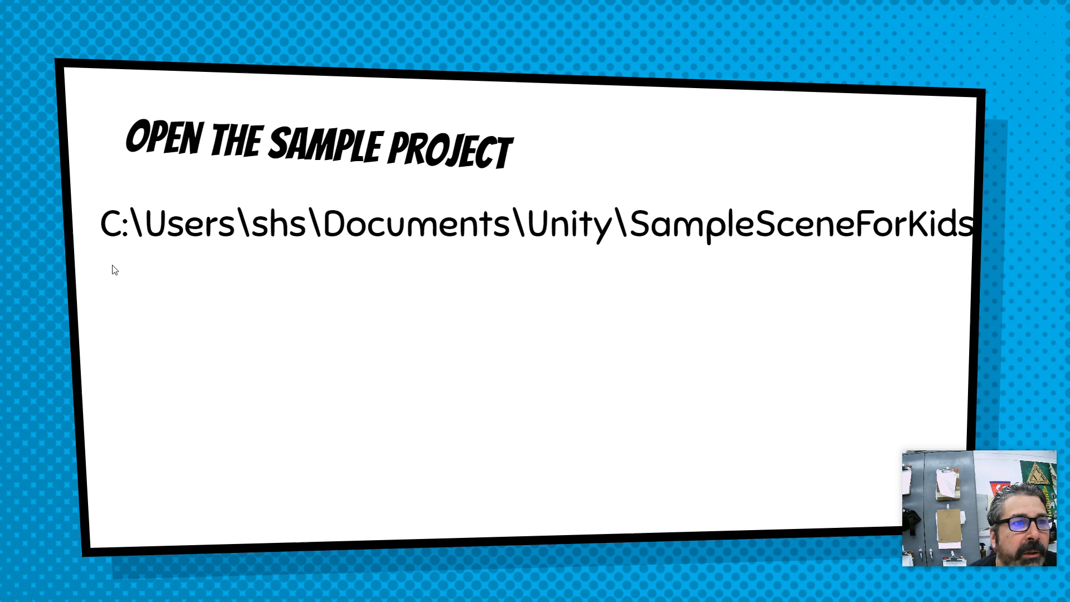
pyautogui.click(275, 259)
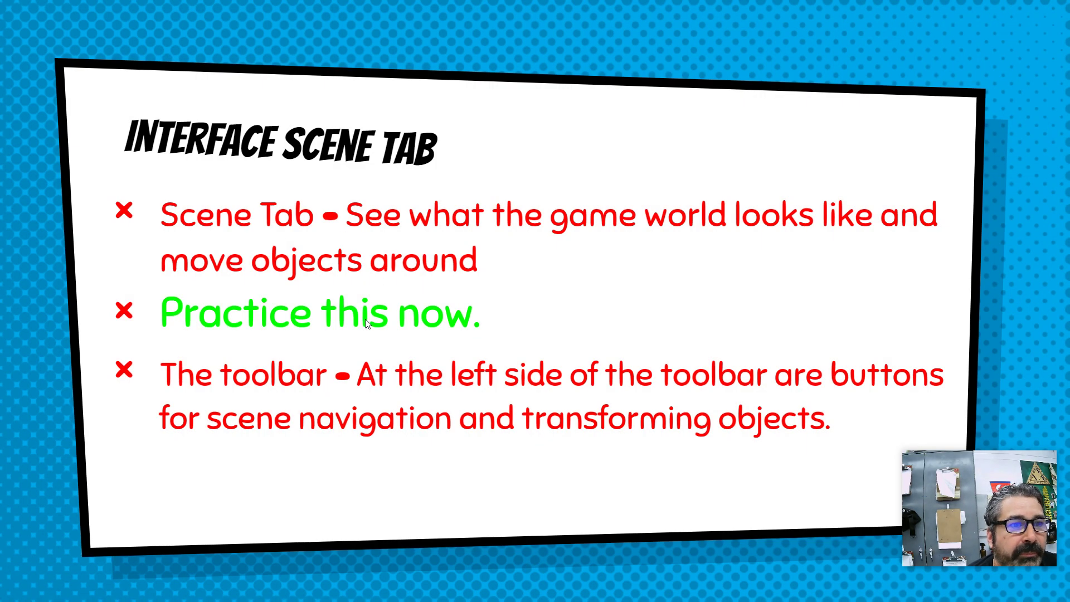
# - Step through Scene Navigation, Transforming Objects and Mesh Object slides to Navigating Unity, then switch to Unity
pyautogui.click(354, 348)
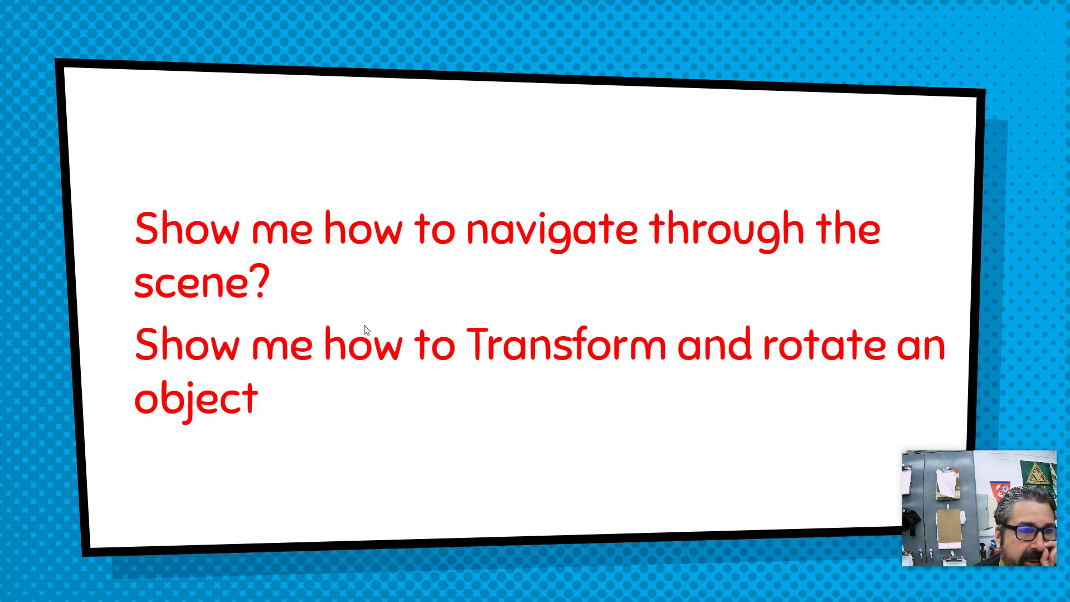
pyautogui.click(416, 347)
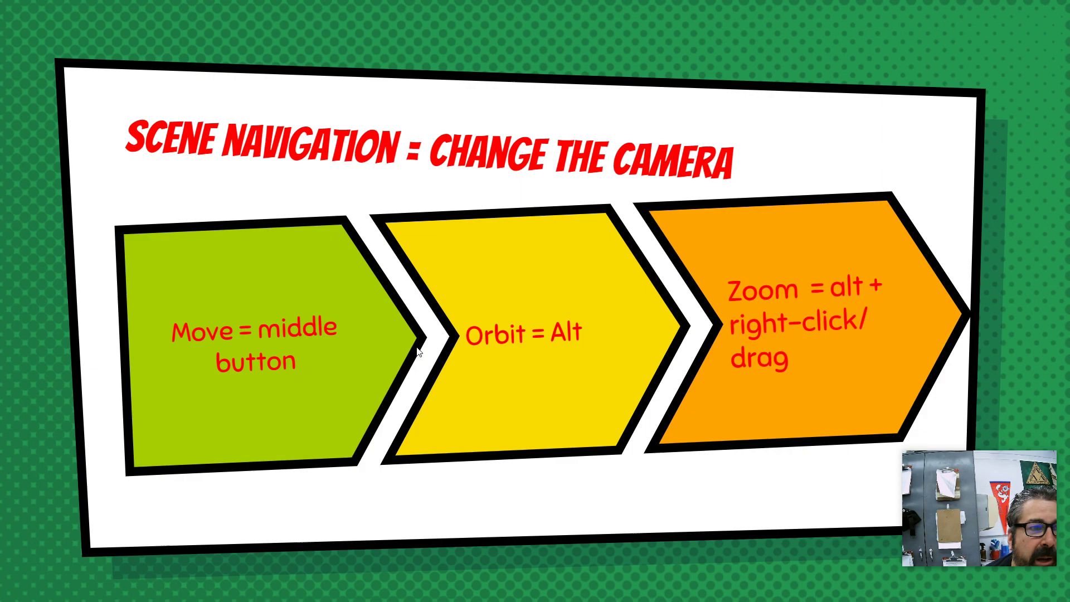
pyautogui.click(420, 350)
pyautogui.press('Left')
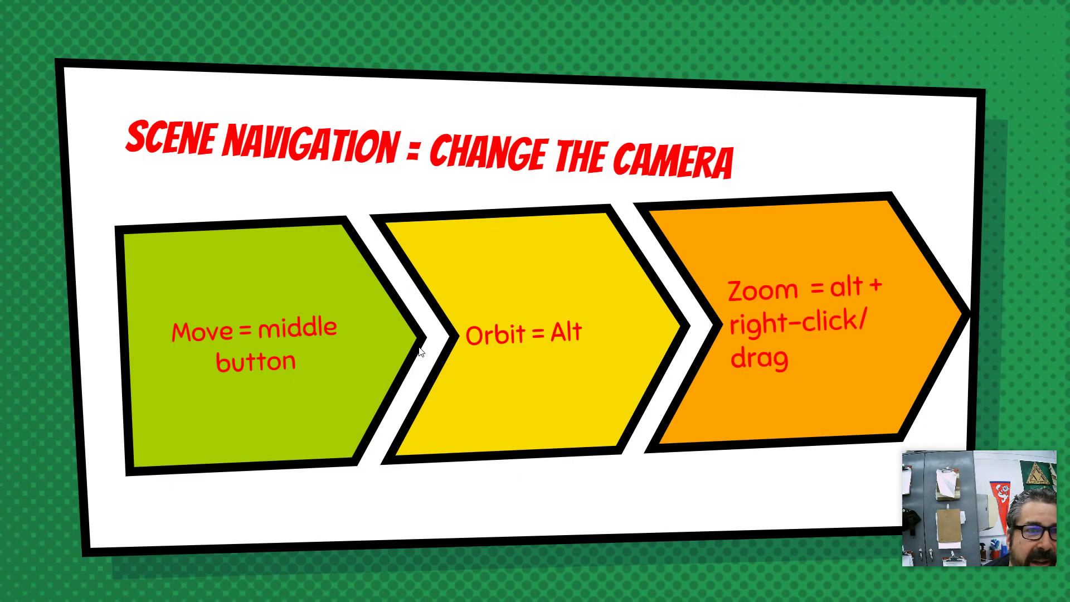
pyautogui.click(420, 349)
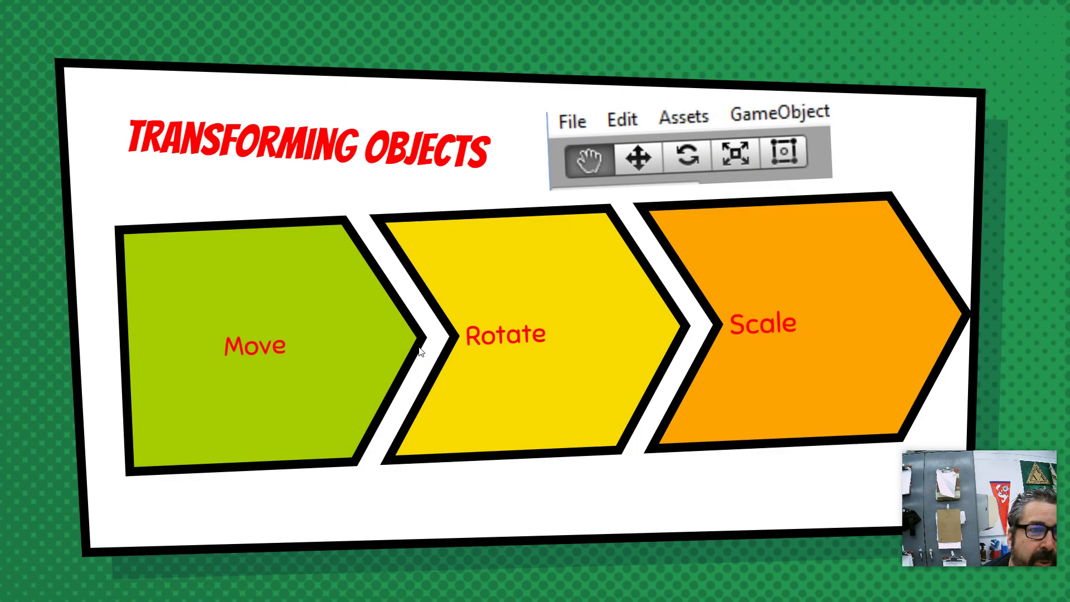
pyautogui.click(529, 316)
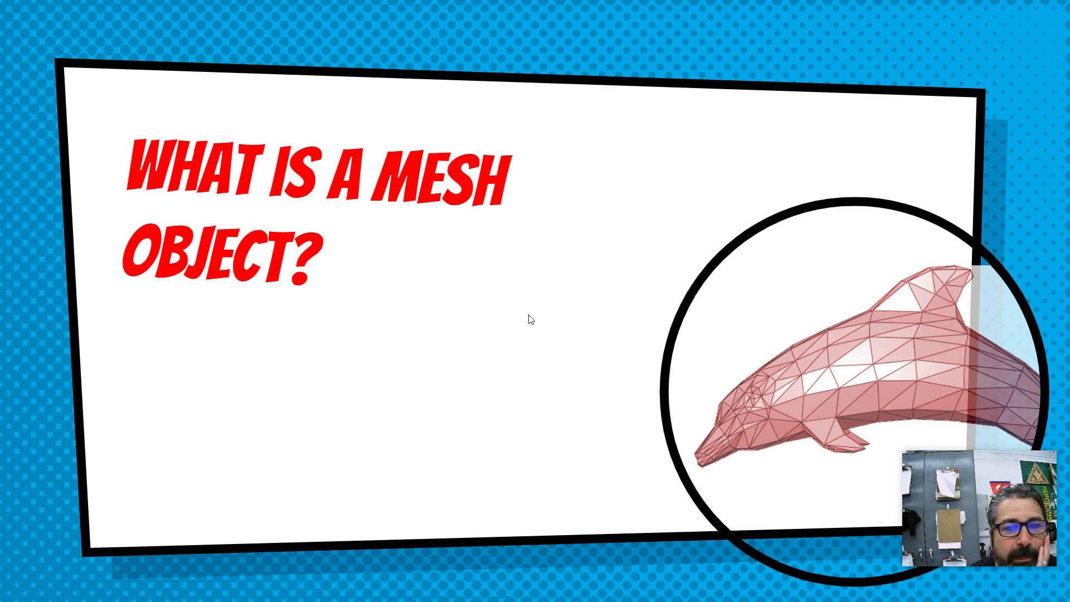
pyautogui.click(497, 323)
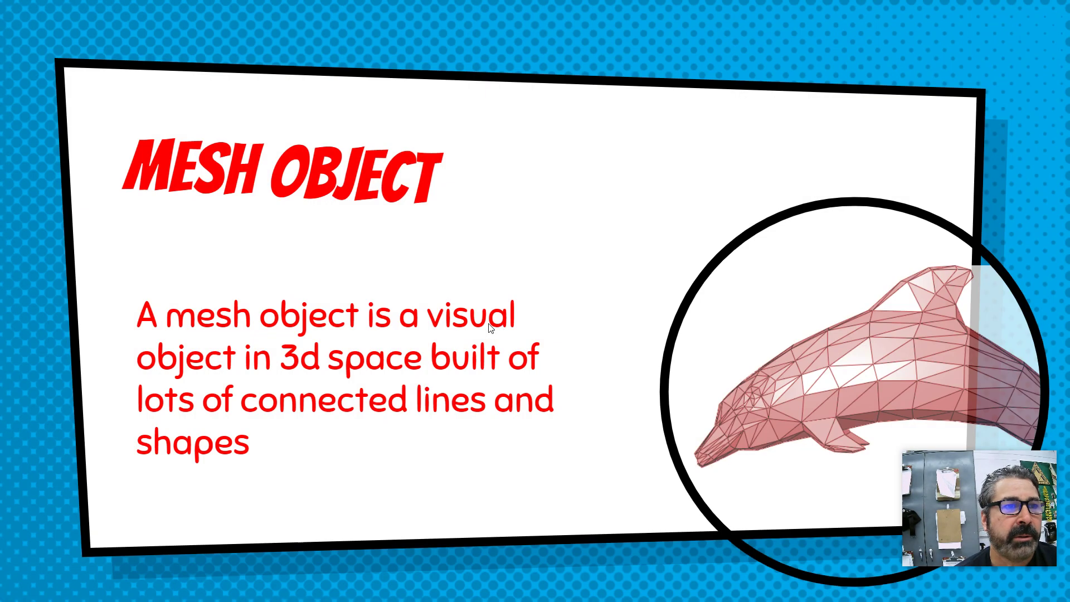
pyautogui.click(489, 327)
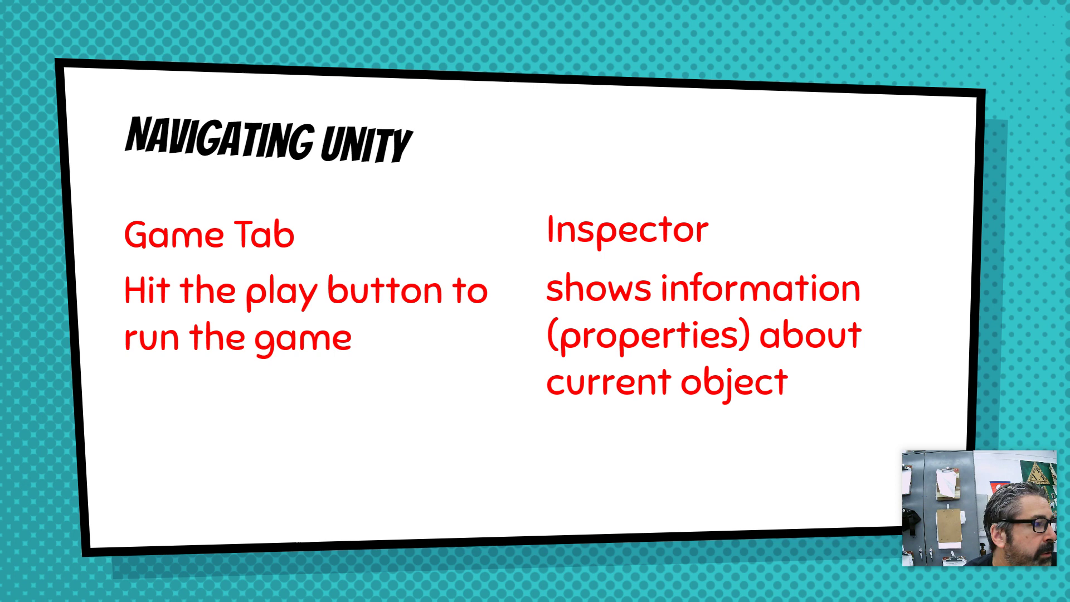
pyautogui.hotkey('alt', 'Tab')
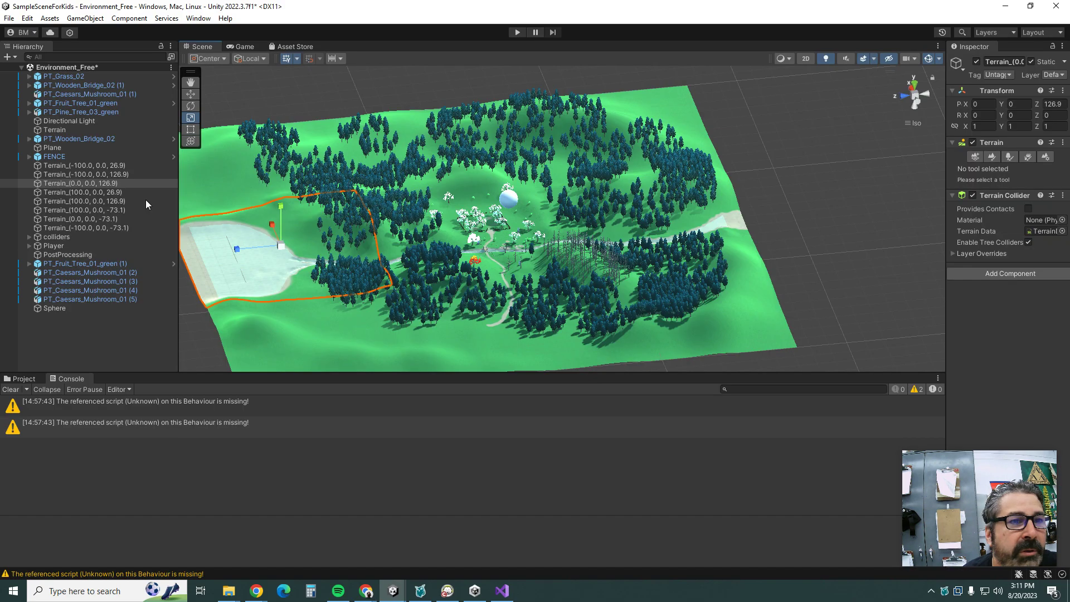
pyautogui.click(517, 32)
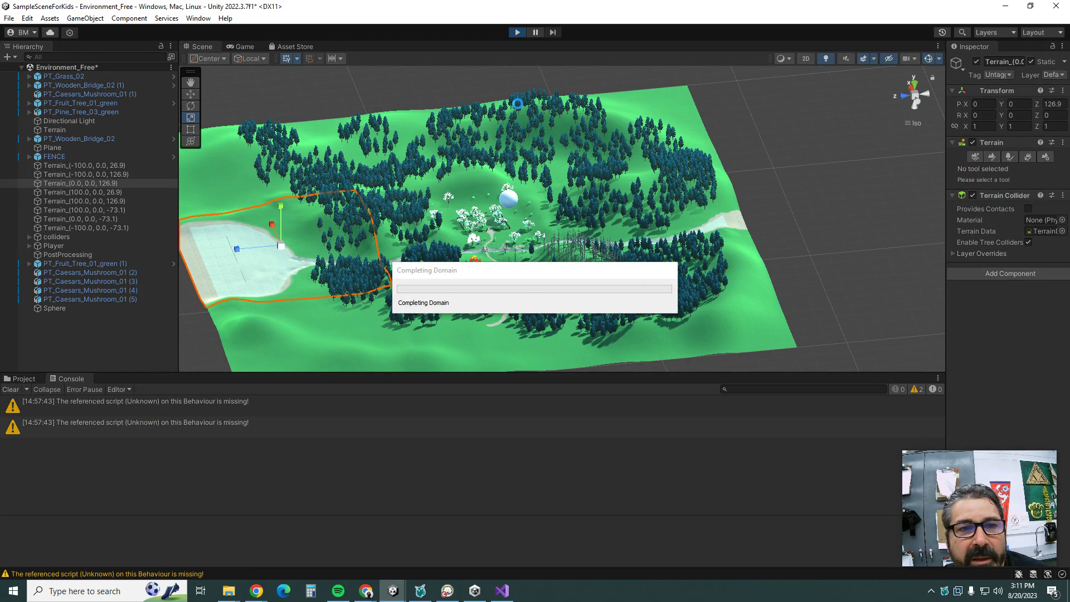
pyautogui.press('w')
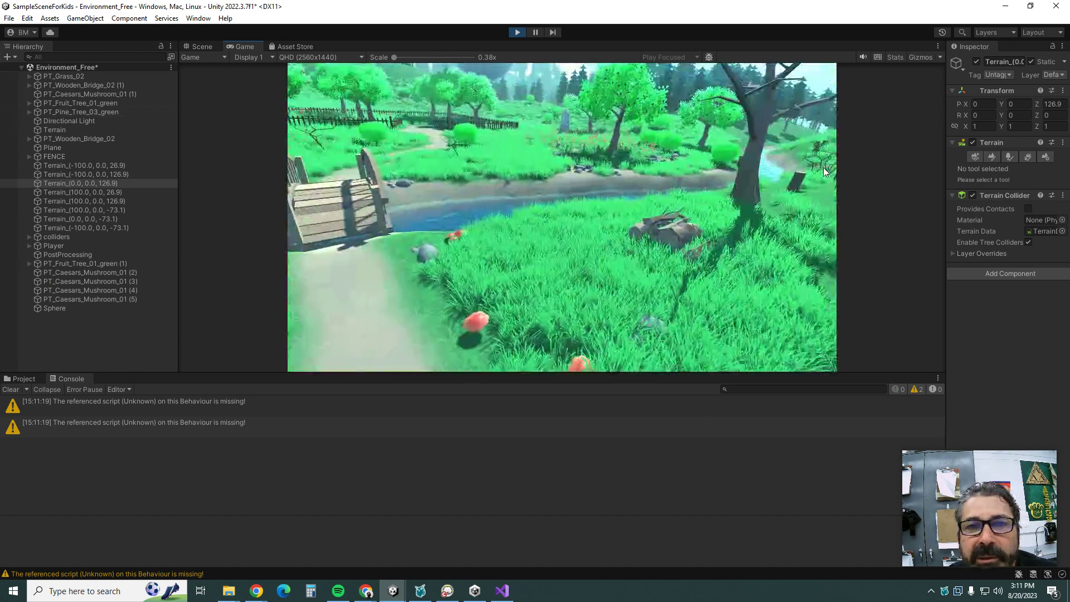
pyautogui.press('w')
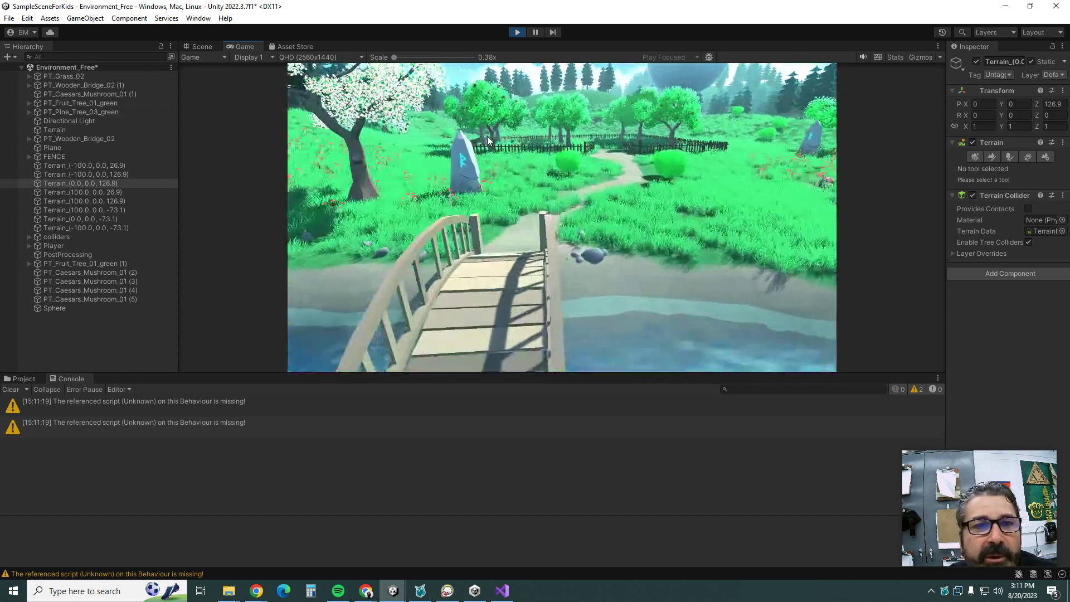
pyautogui.press('w')
pyautogui.press('w')
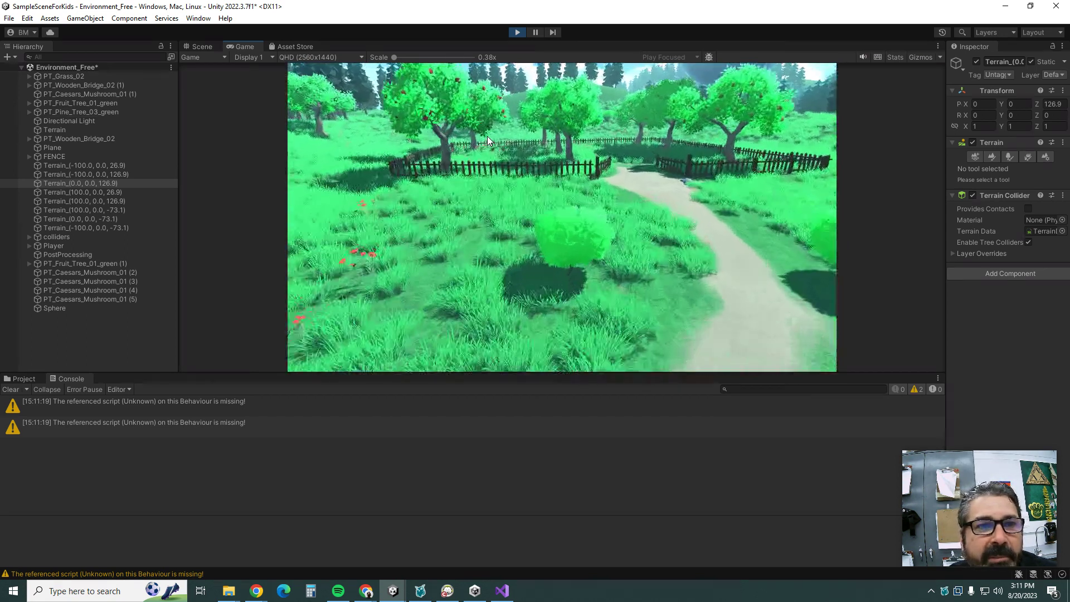
pyautogui.press('w')
pyautogui.press('w')
pyautogui.press('w')
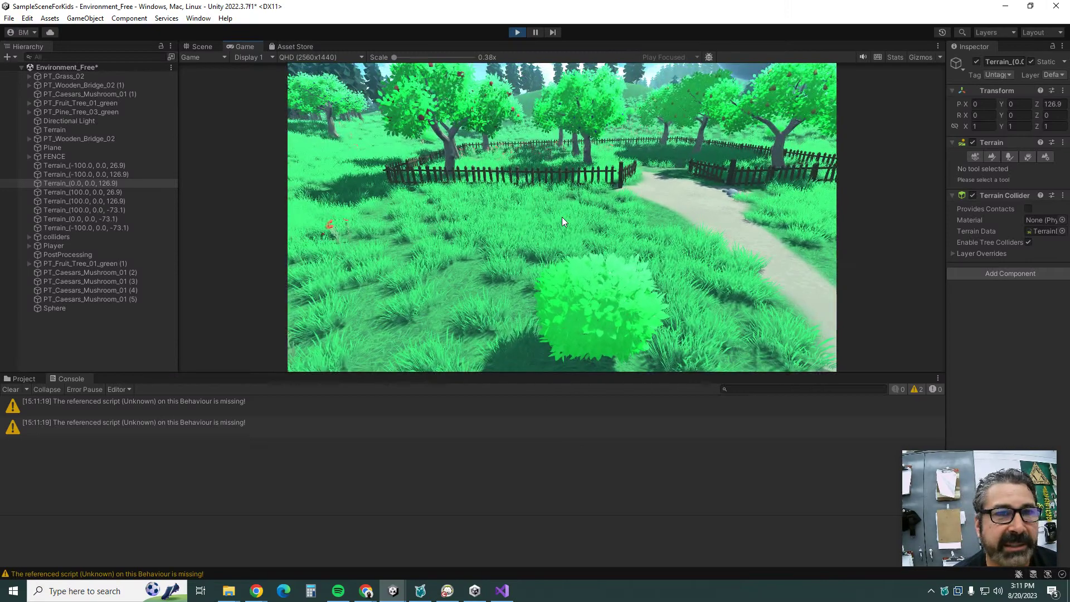
pyautogui.moveTo(517, 32)
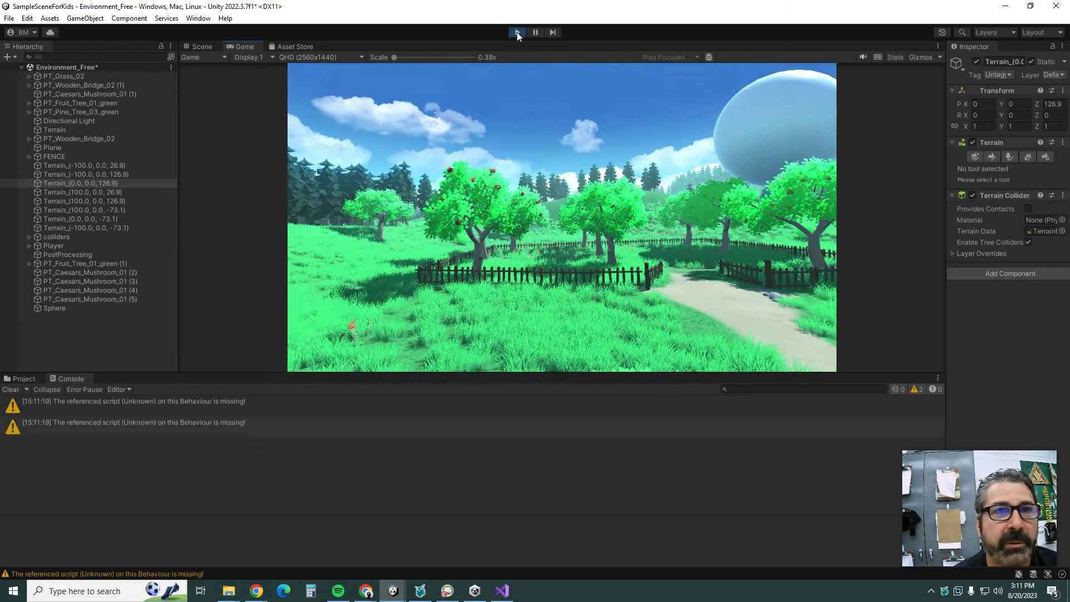
pyautogui.click(516, 32)
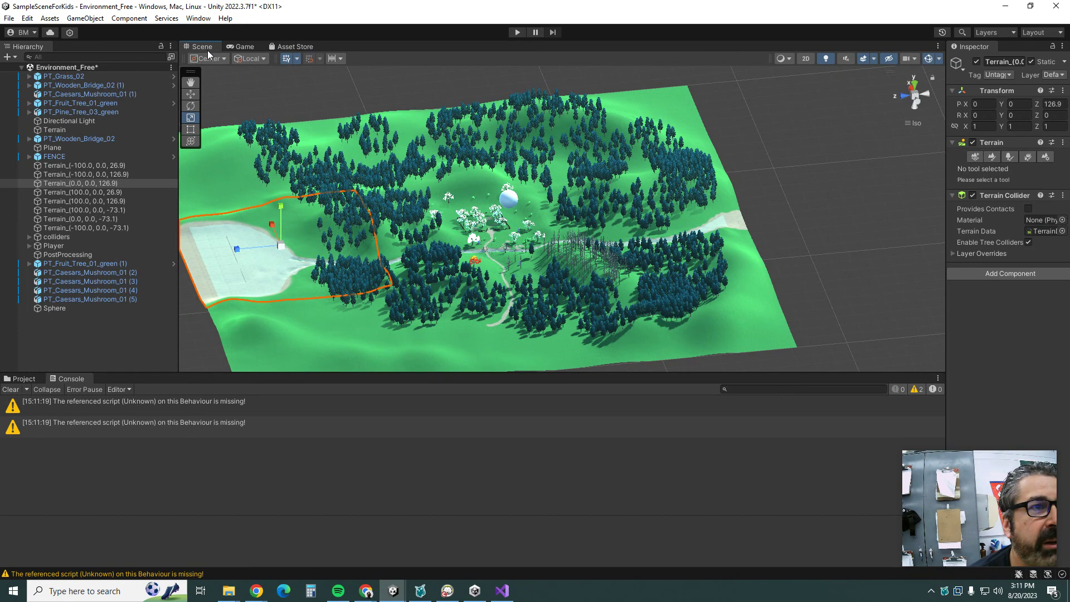
# - Inspect the Sphere's and Player's properties, then open the Assets > Scenes folder containing SampleScene
pyautogui.click(508, 200)
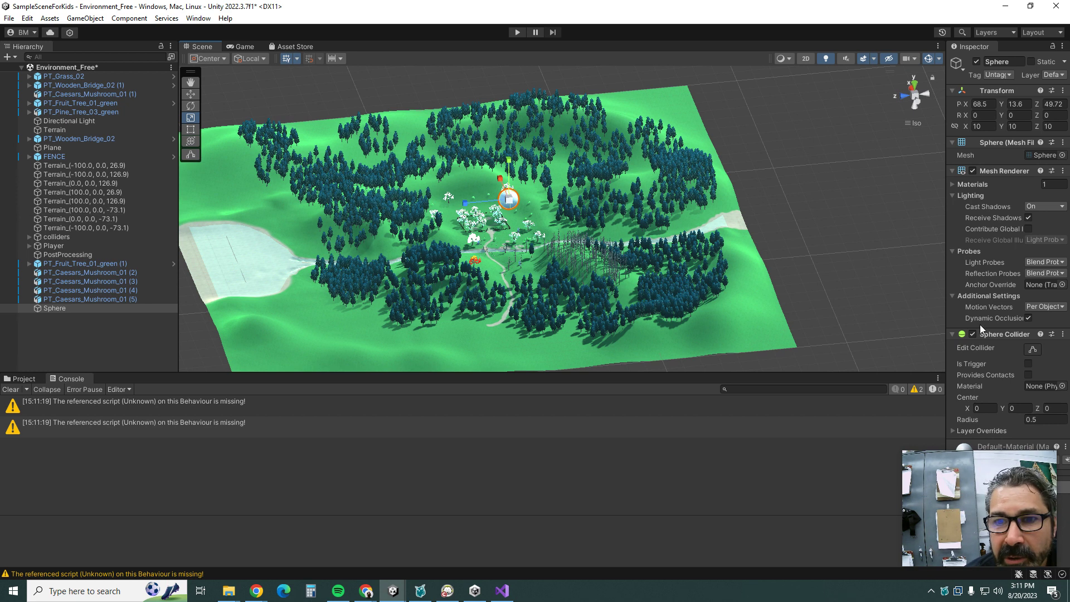
pyautogui.click(58, 245)
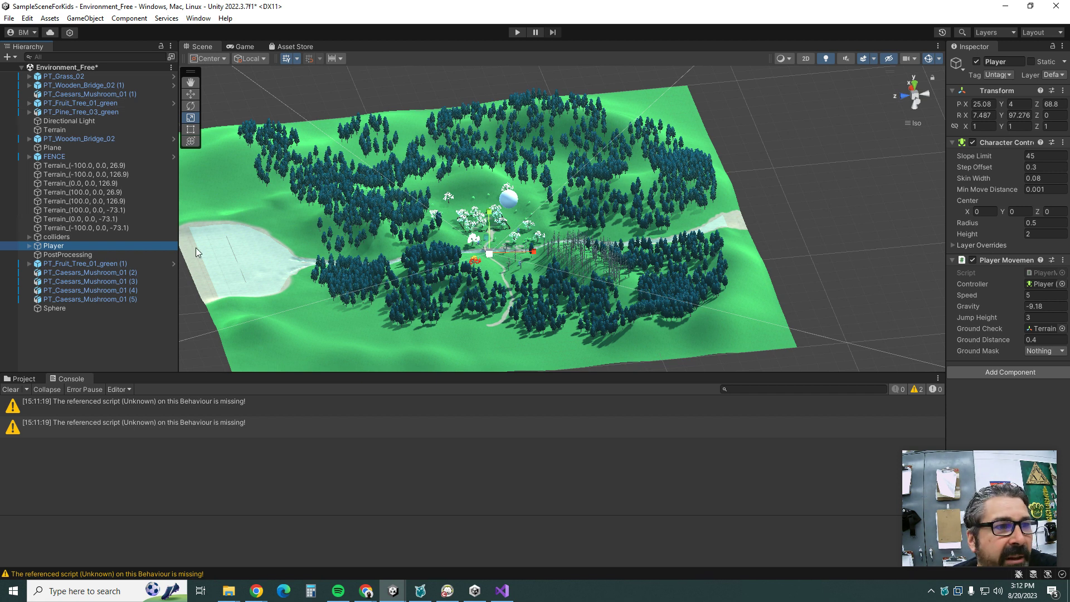
pyautogui.click(56, 308)
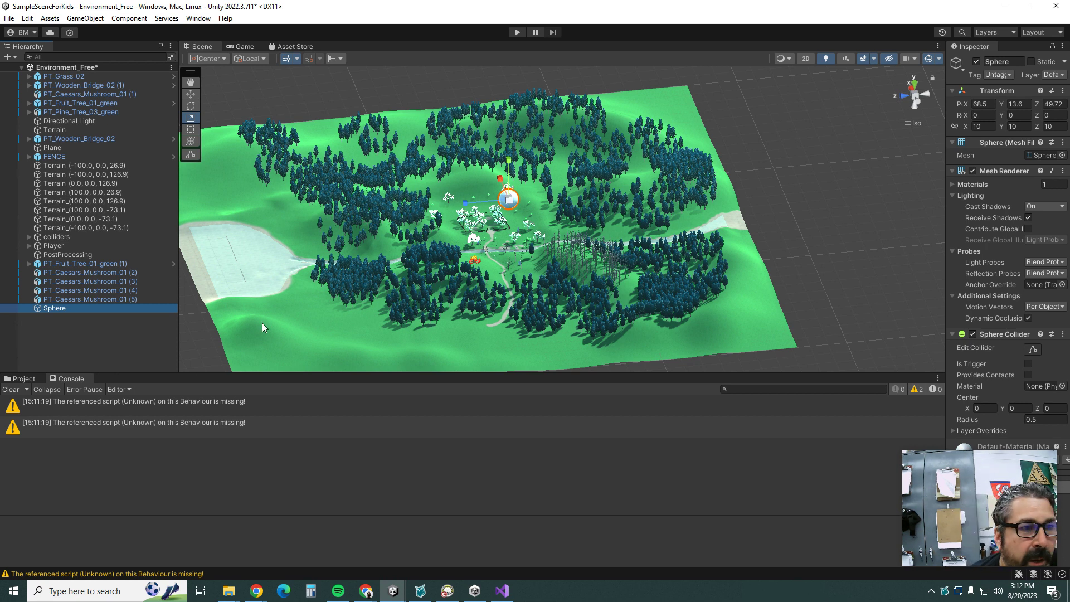
pyautogui.click(28, 377)
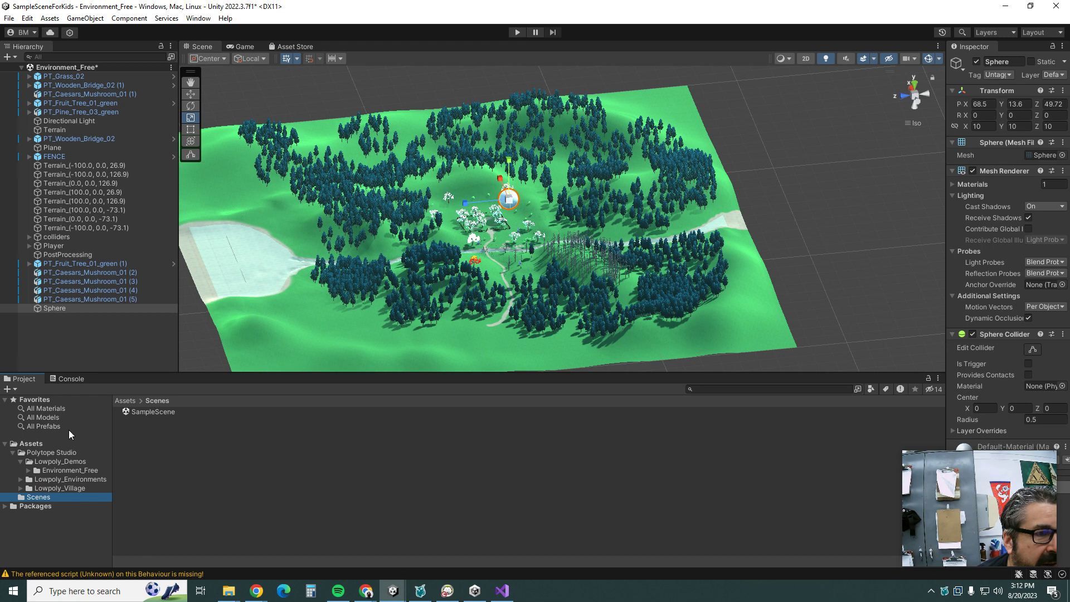
# - Show the two missing-script warnings in the Console, preview the Game view, then return to Scene view
pyautogui.click(71, 379)
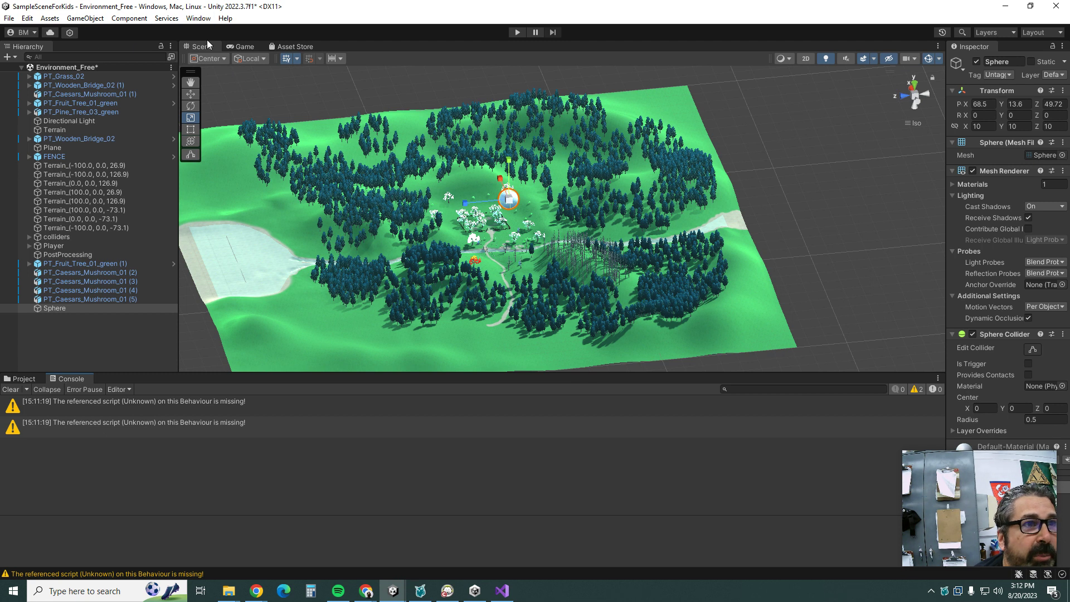
pyautogui.click(243, 45)
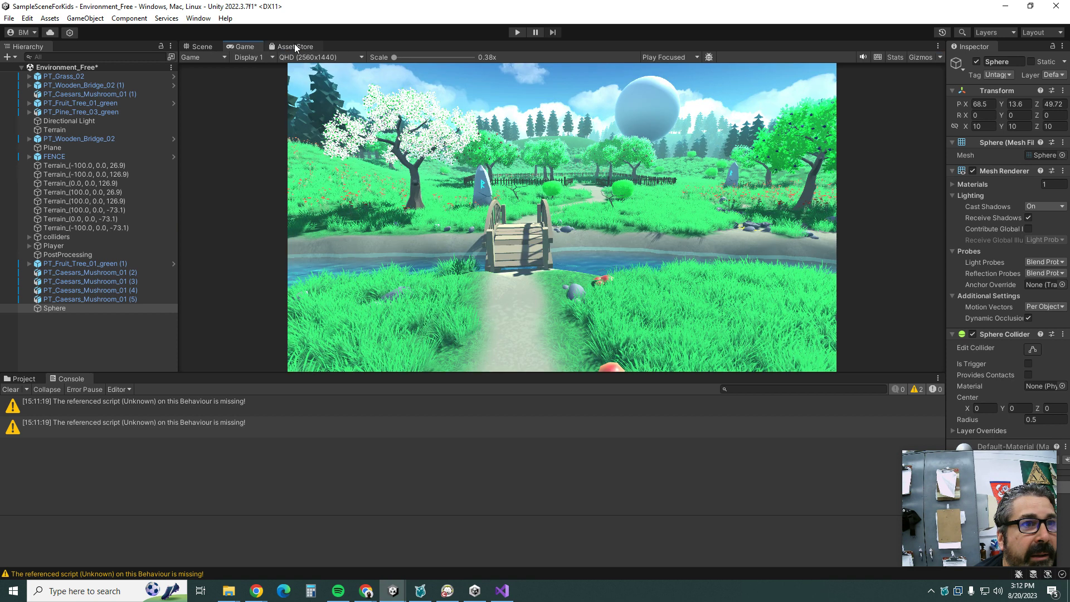
pyautogui.click(202, 47)
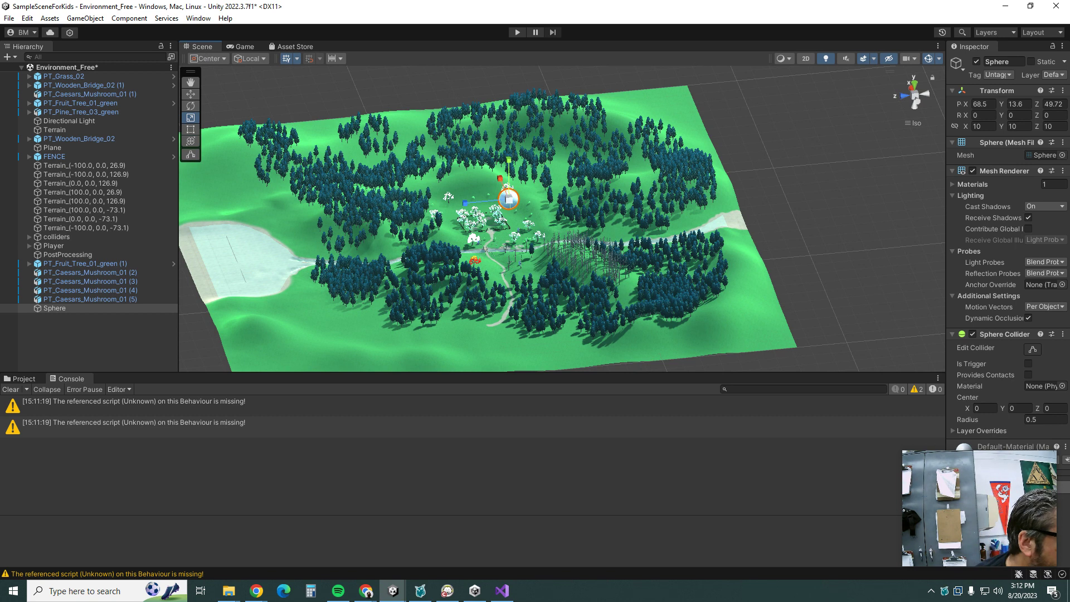
# - Advance the slideshow through the Interface slide to the C# Scripts slide
pyautogui.hotkey('alt', 'Tab')
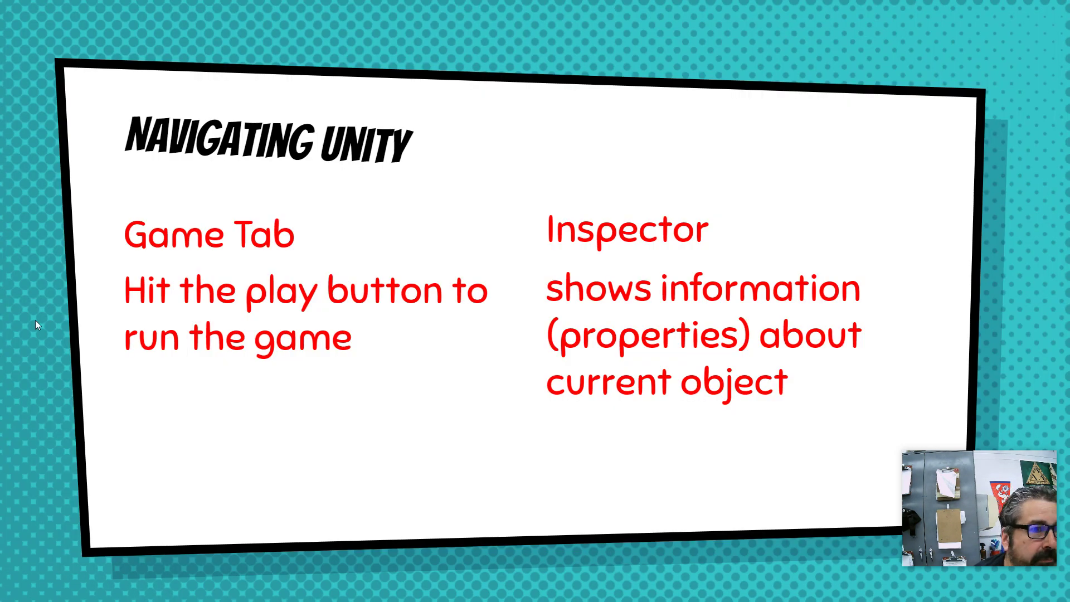
pyautogui.press('Right')
pyautogui.press('Right')
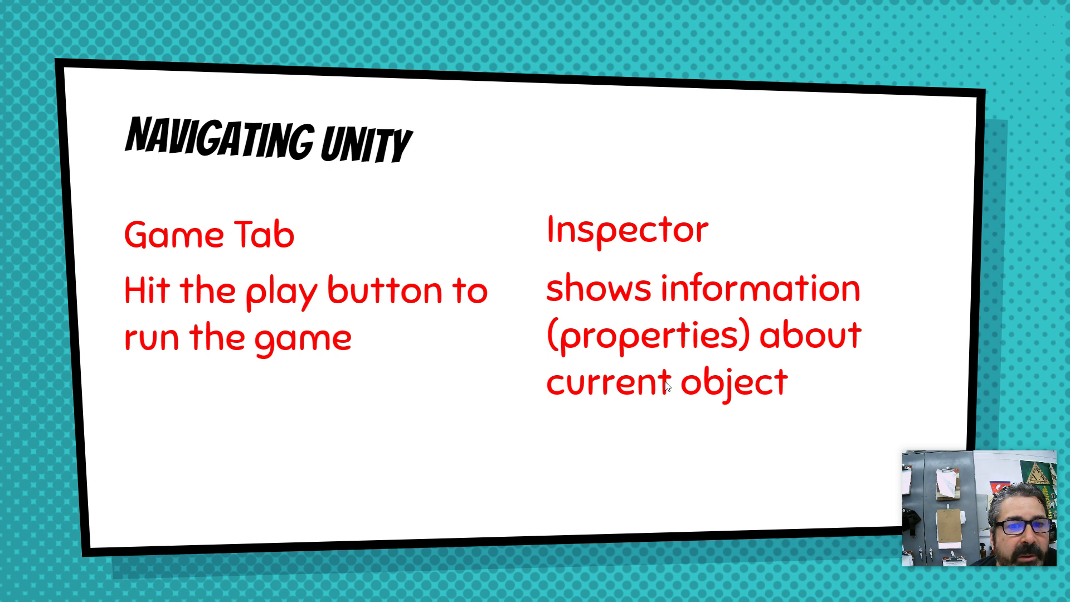
pyautogui.press('Right')
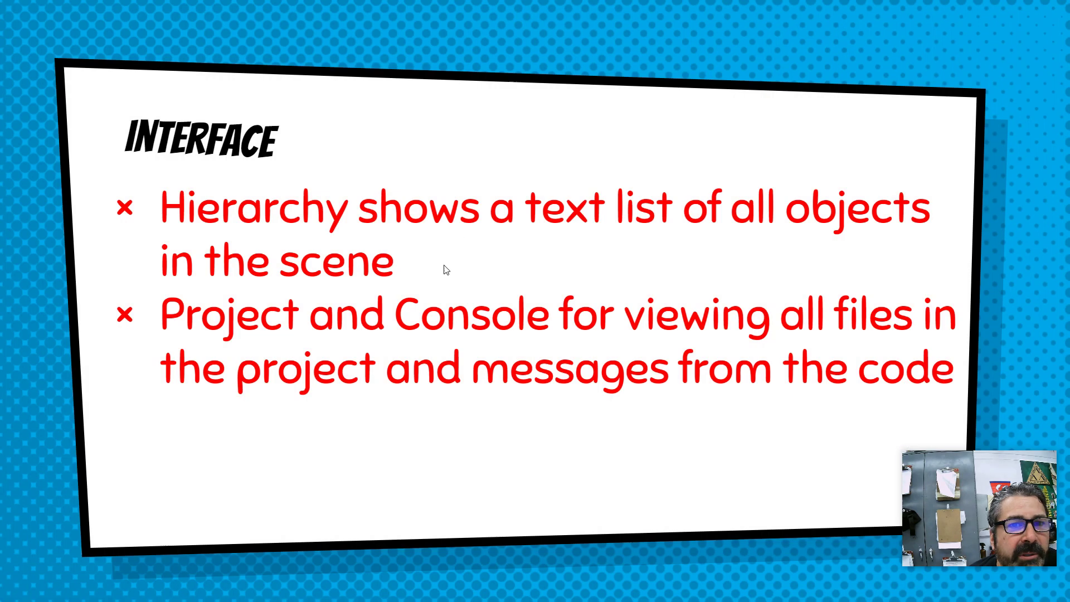
pyautogui.press('Right')
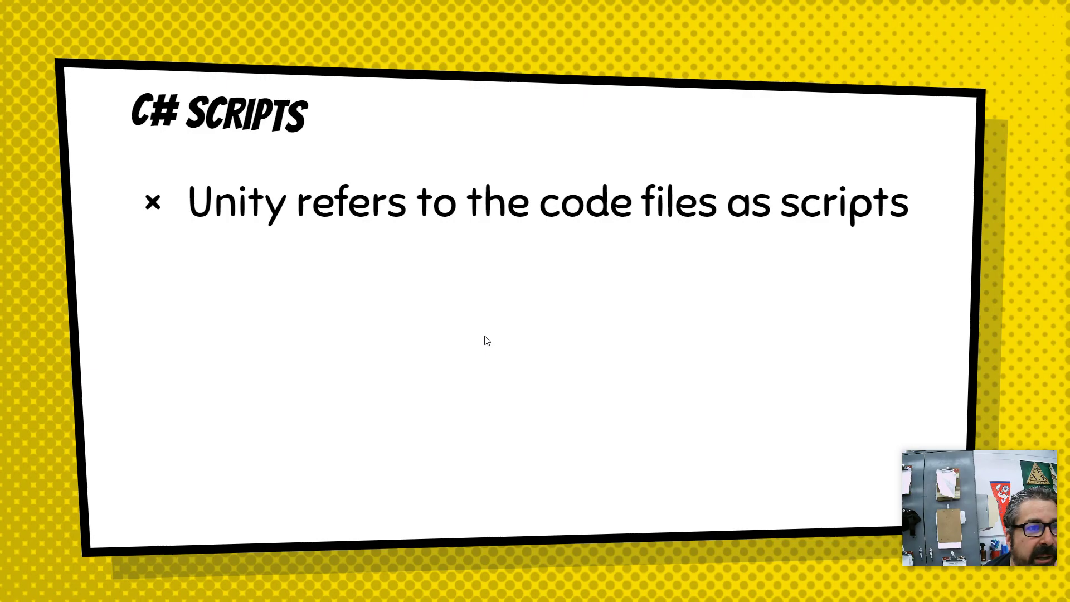